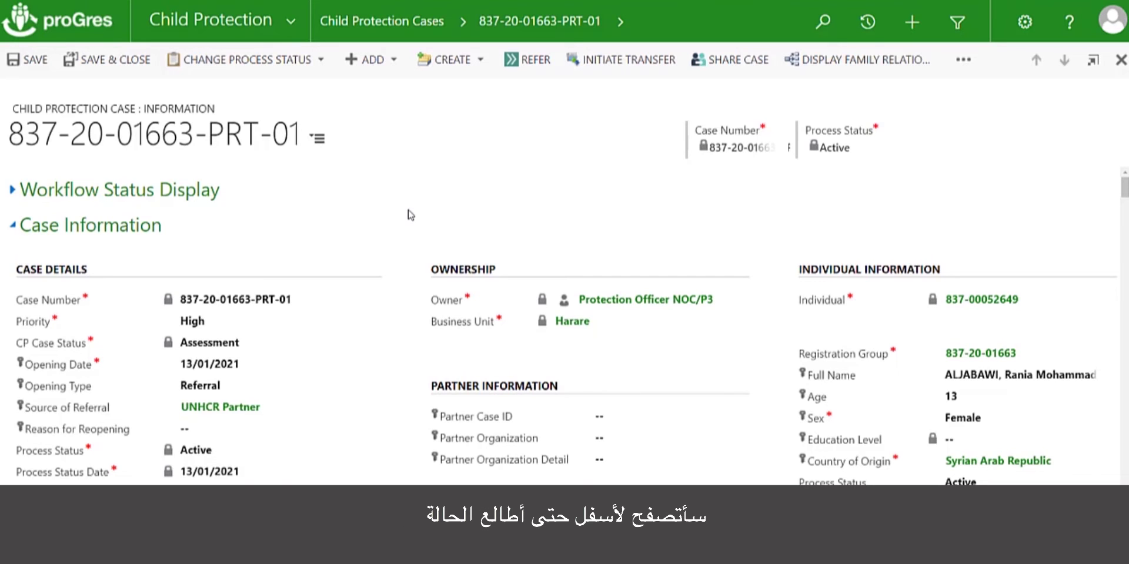
{"action": "scroll", "coordinate": [410, 214], "scroll_direction": "down", "scroll_amount": 2}
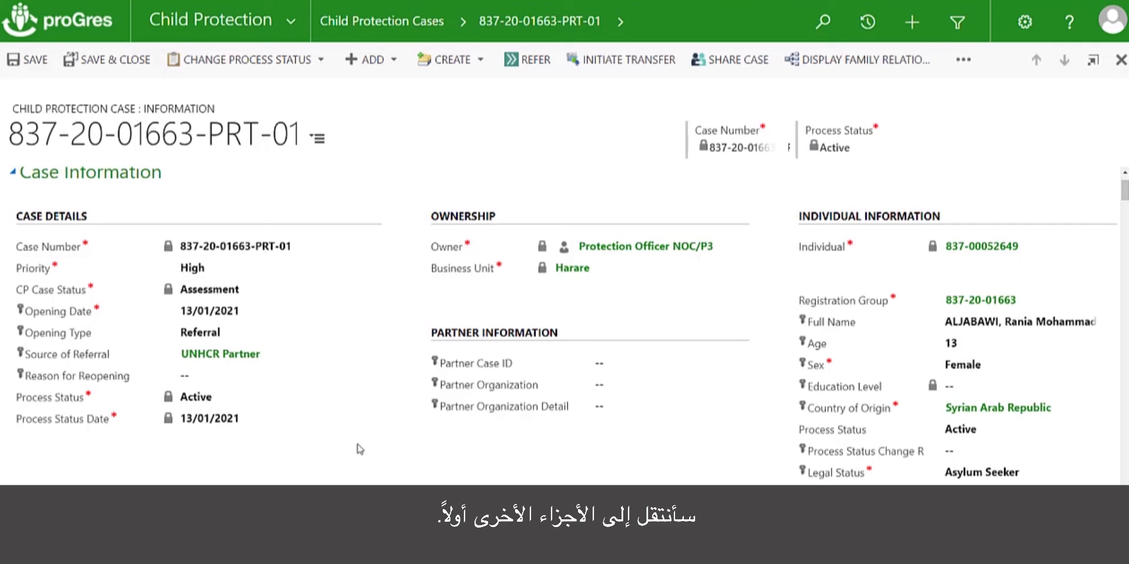
{"action": "scroll", "coordinate": [350, 448], "scroll_direction": "down", "scroll_amount": 5}
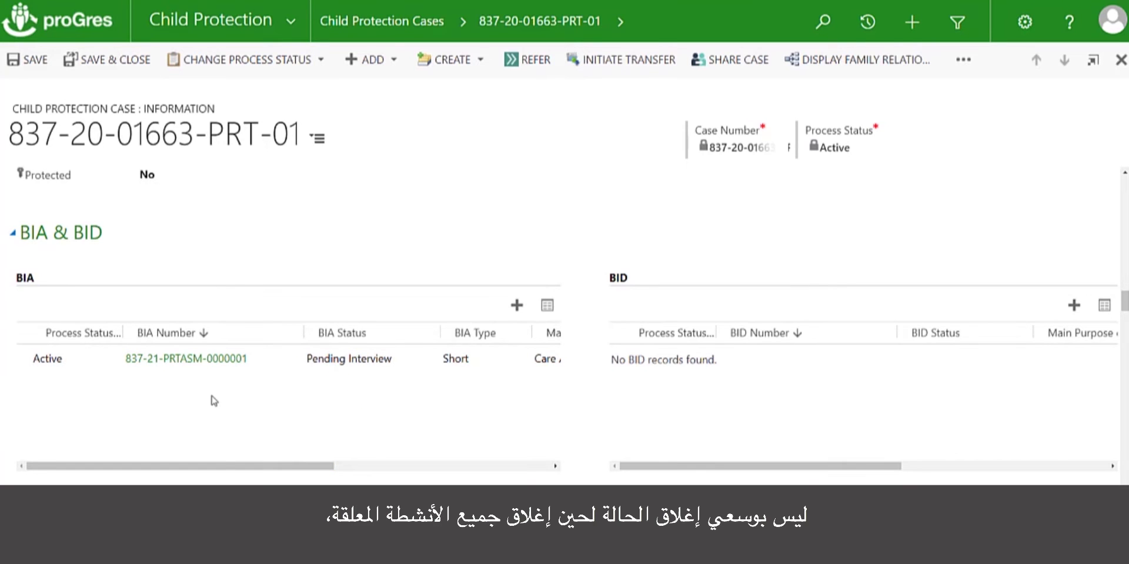
{"action": "left_click", "coordinate": [191, 364]}
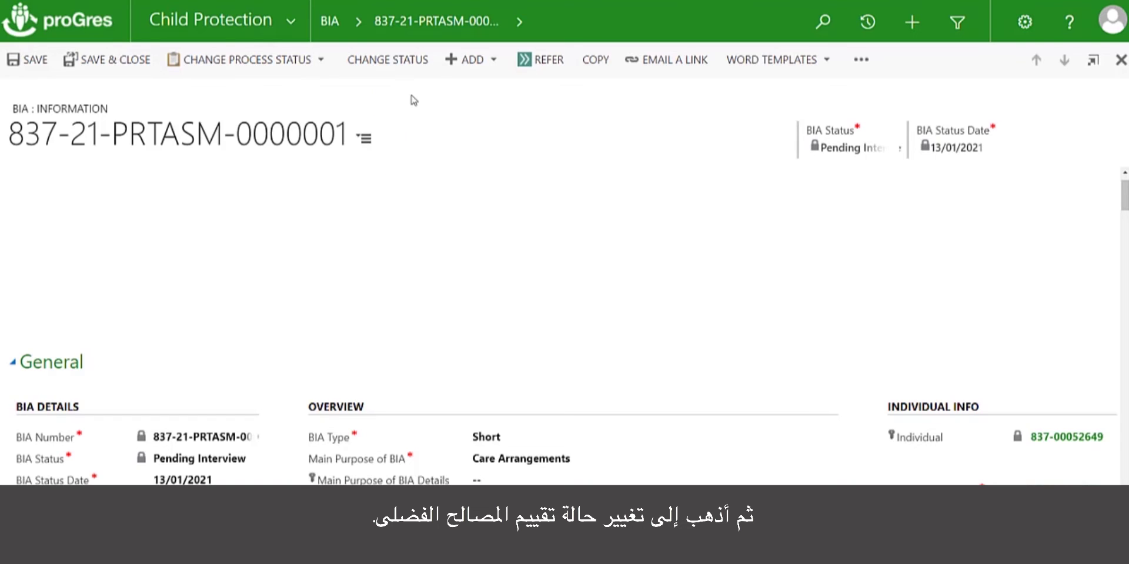
Change the BIA status to BIA Closed, dated 11/01/2021, commenting 'Client has dissappear for more than 3 month'
{"action": "left_click", "coordinate": [372, 59]}
{"action": "left_click", "coordinate": [591, 134]}
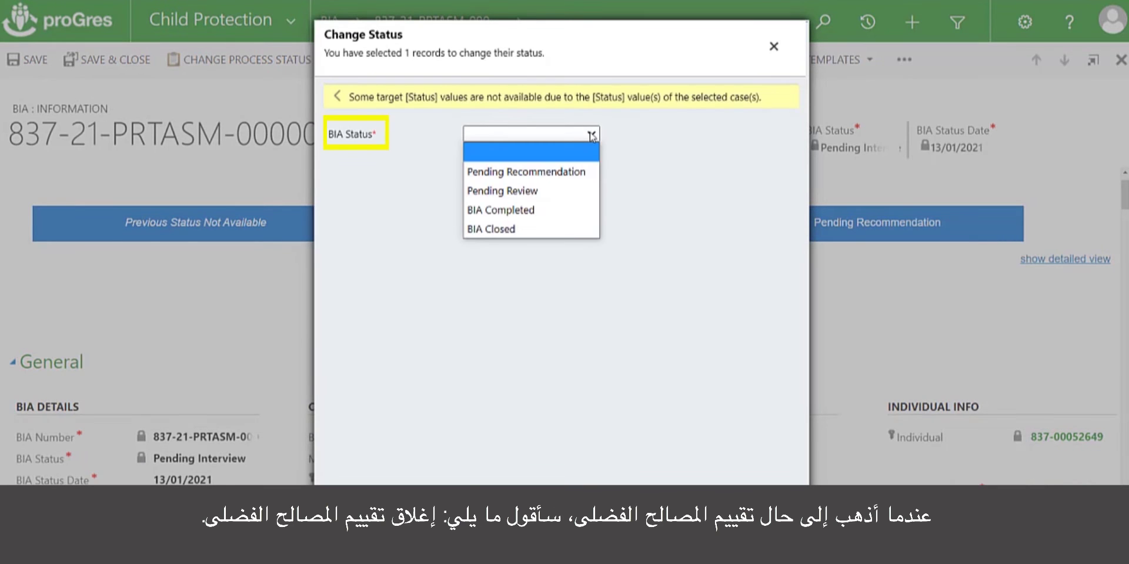
{"action": "left_click", "coordinate": [528, 228]}
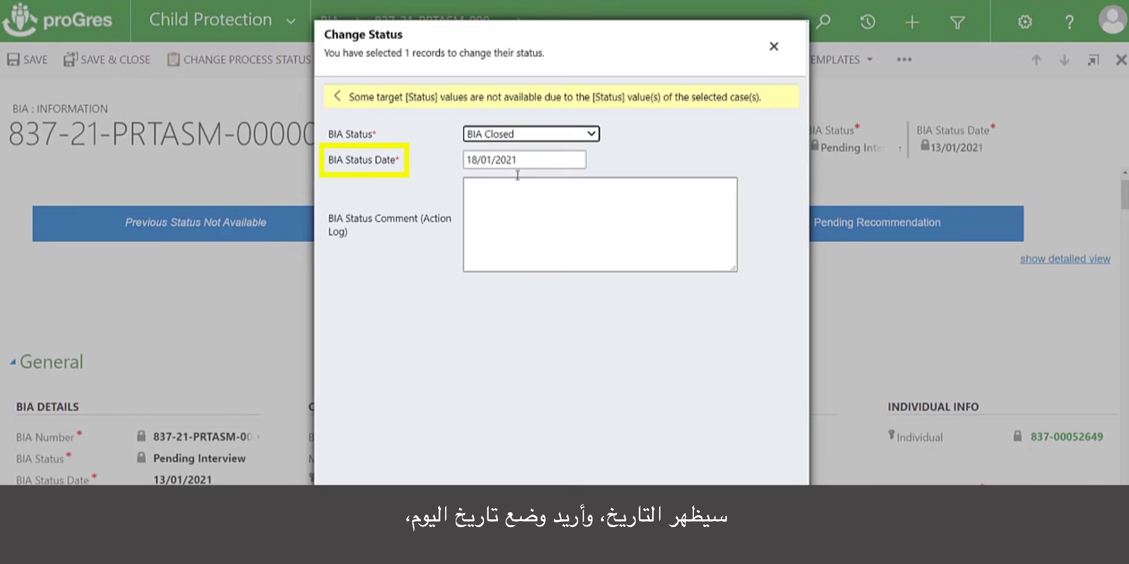
{"action": "left_click", "coordinate": [507, 161]}
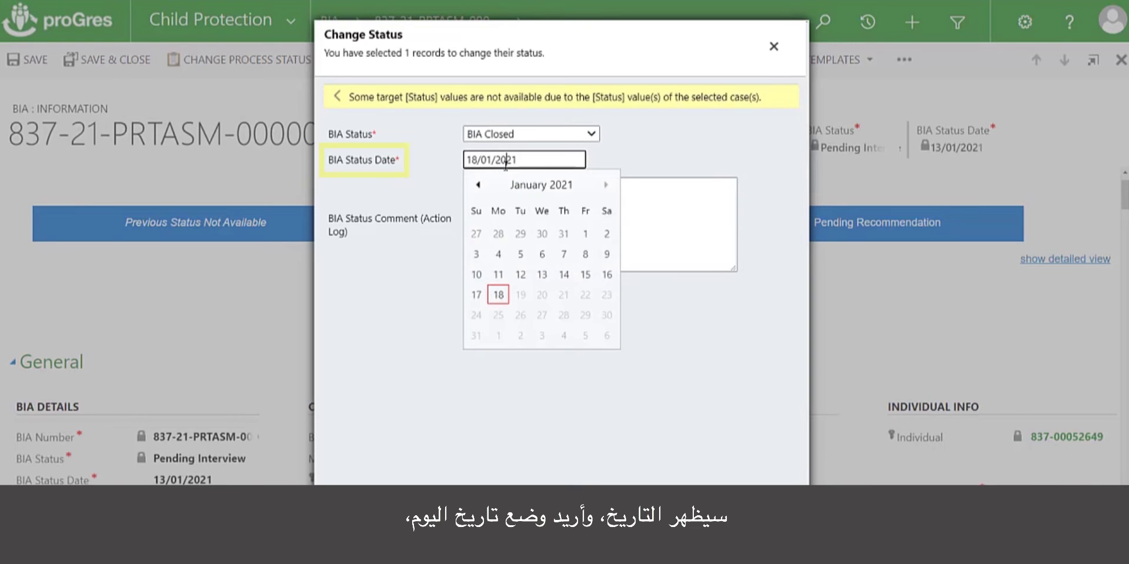
{"action": "left_click", "coordinate": [500, 274]}
{"action": "left_click", "coordinate": [503, 215]}
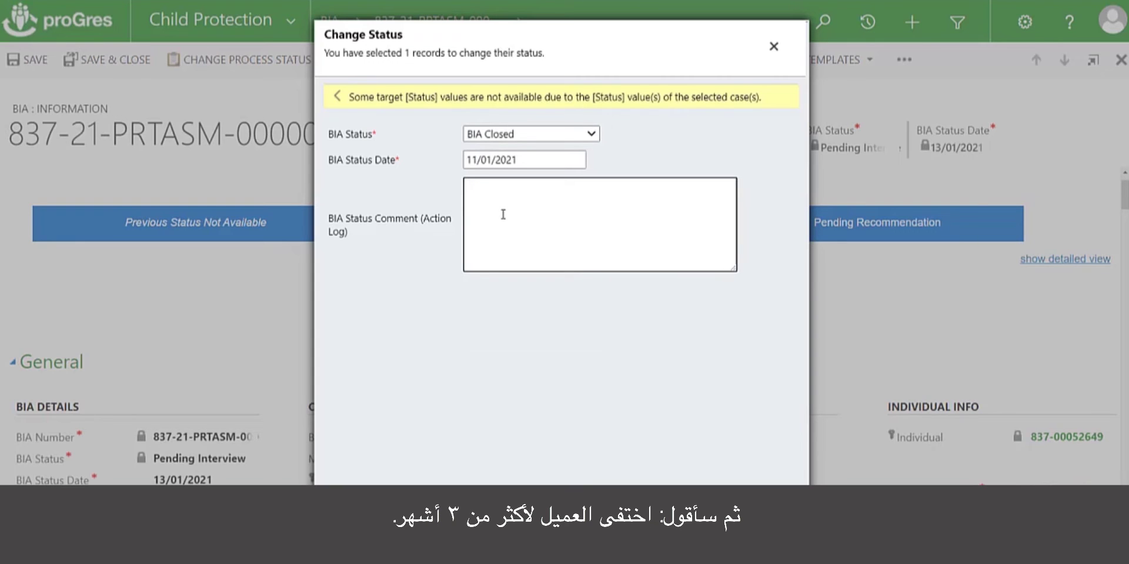
{"action": "type", "text": "Client has dissap"}
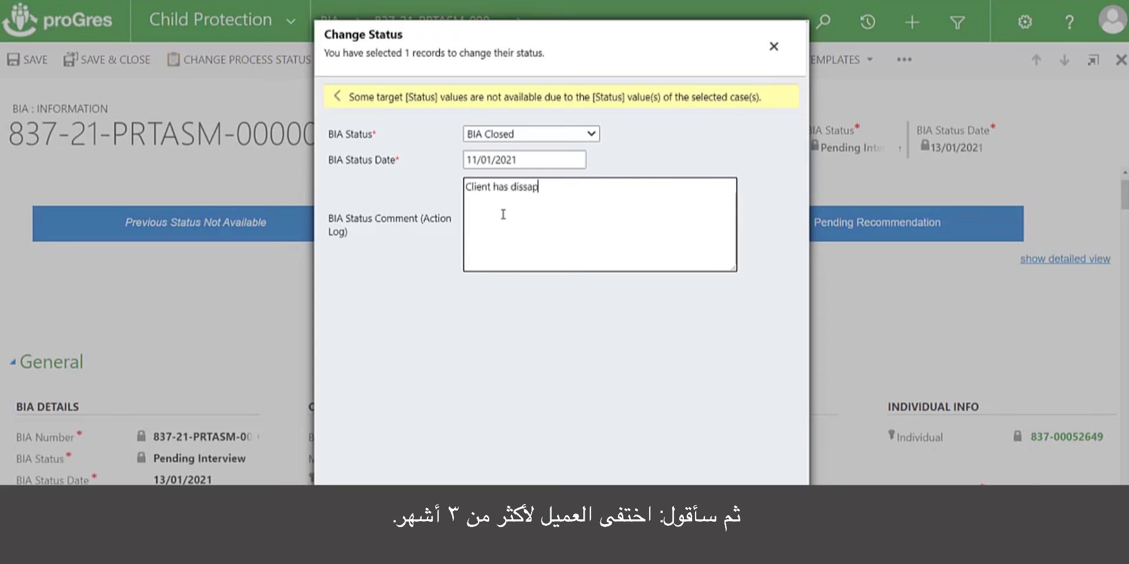
{"action": "type", "text": "pear for more than 3 months."}
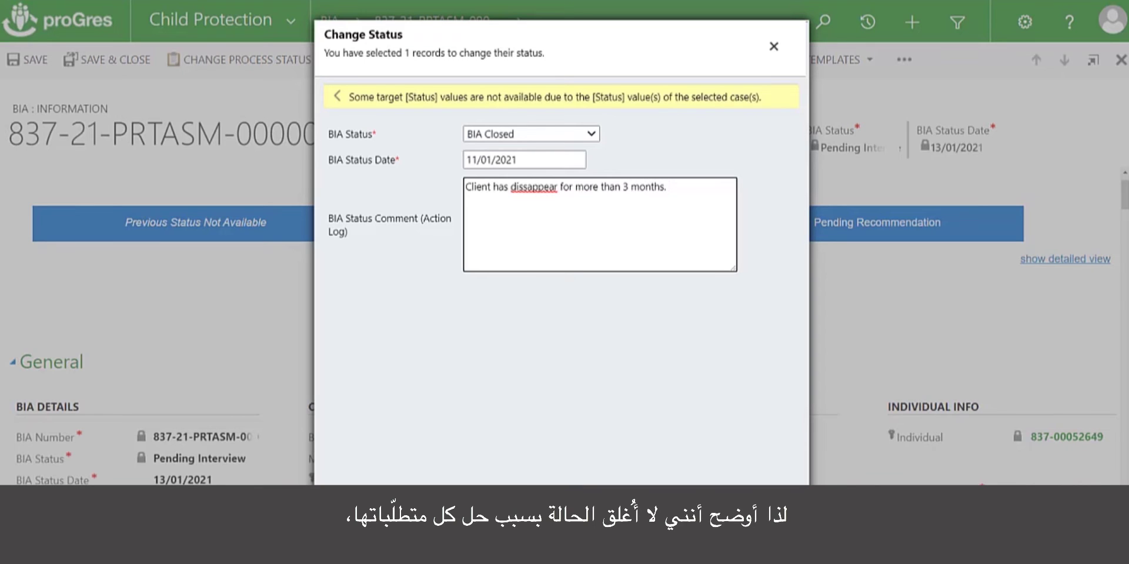
{"action": "key", "text": "Tab"}
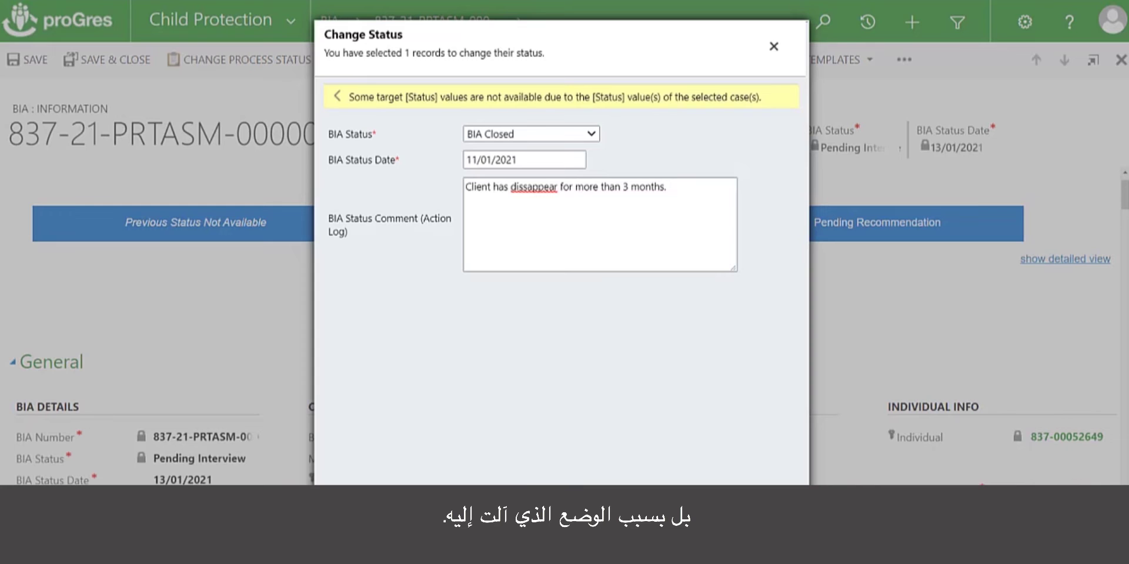
{"action": "key", "text": "Return"}
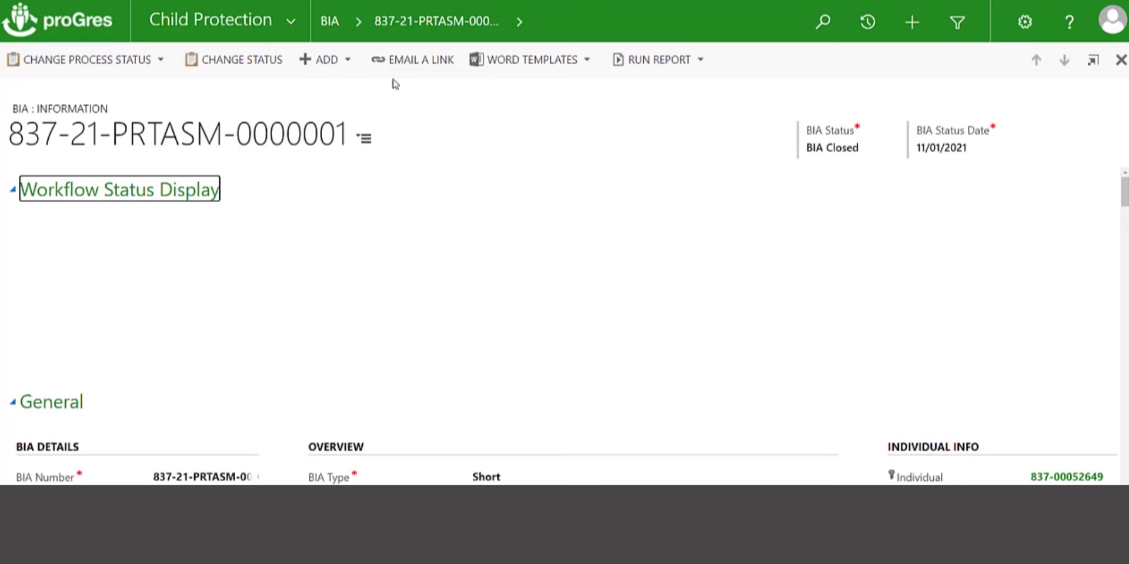
Return to the linked child protection case and load its BIA and BID records
{"action": "scroll", "coordinate": [877, 351], "scroll_direction": "down", "scroll_amount": 5}
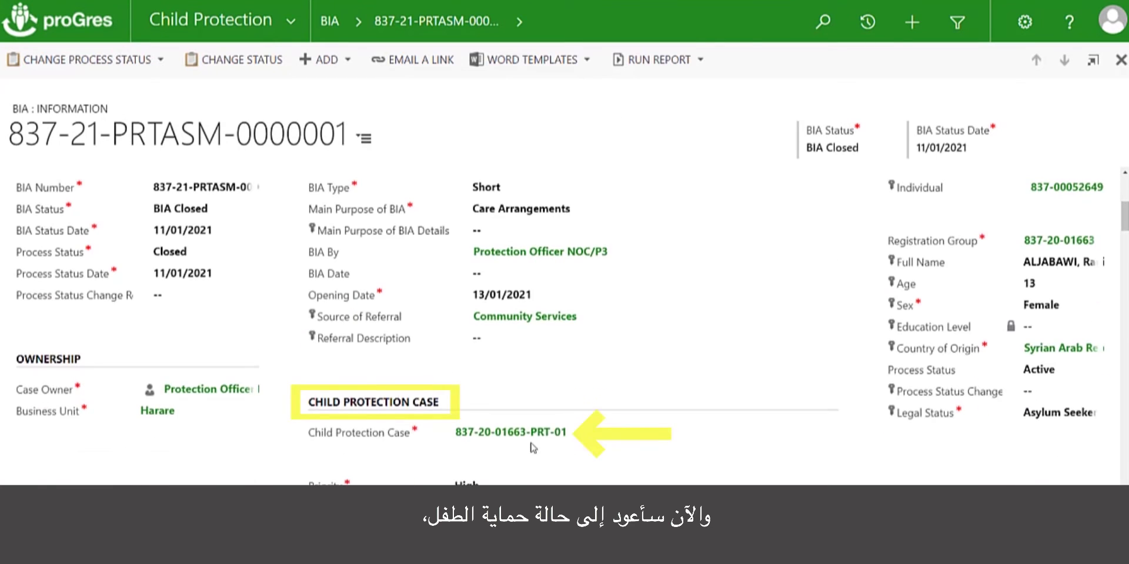
{"action": "left_click", "coordinate": [530, 438]}
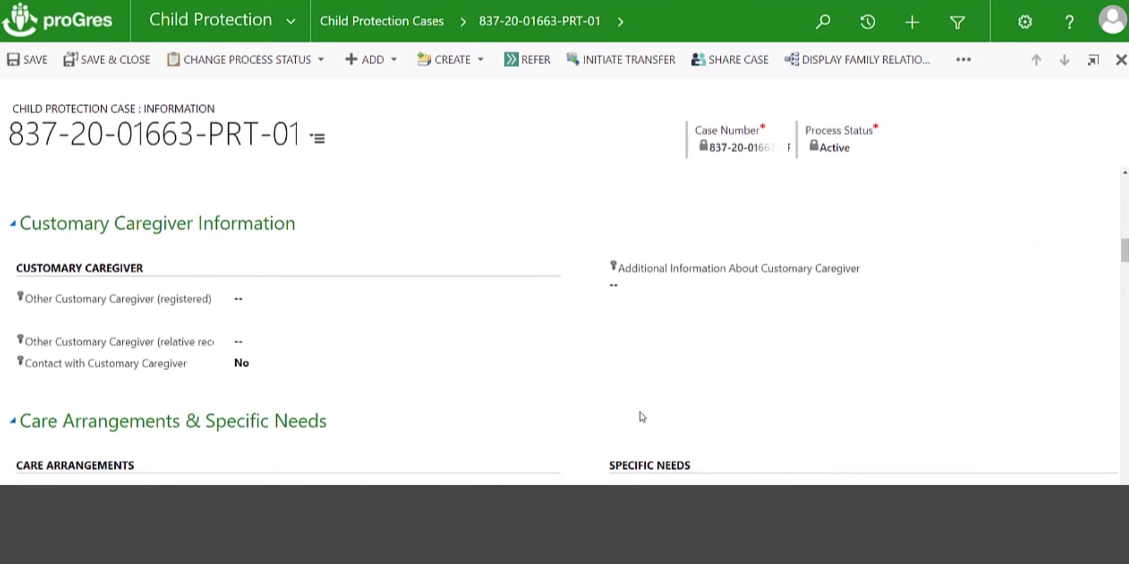
{"action": "scroll", "coordinate": [638, 415], "scroll_direction": "down", "scroll_amount": 6}
{"action": "scroll", "coordinate": [642, 417], "scroll_direction": "down", "scroll_amount": 10}
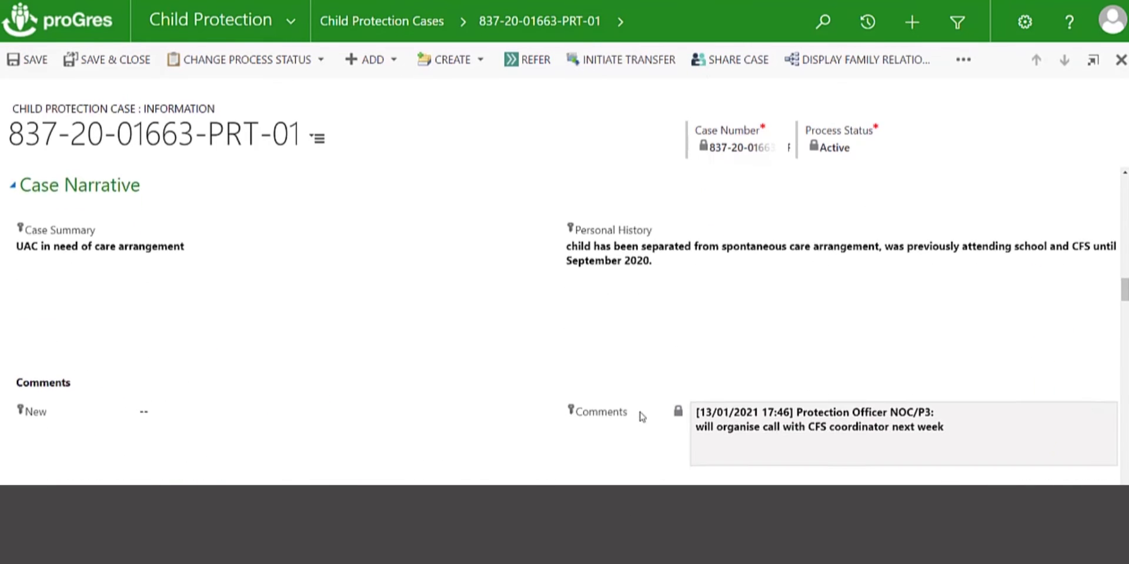
{"action": "scroll", "coordinate": [642, 416], "scroll_direction": "down", "scroll_amount": 1}
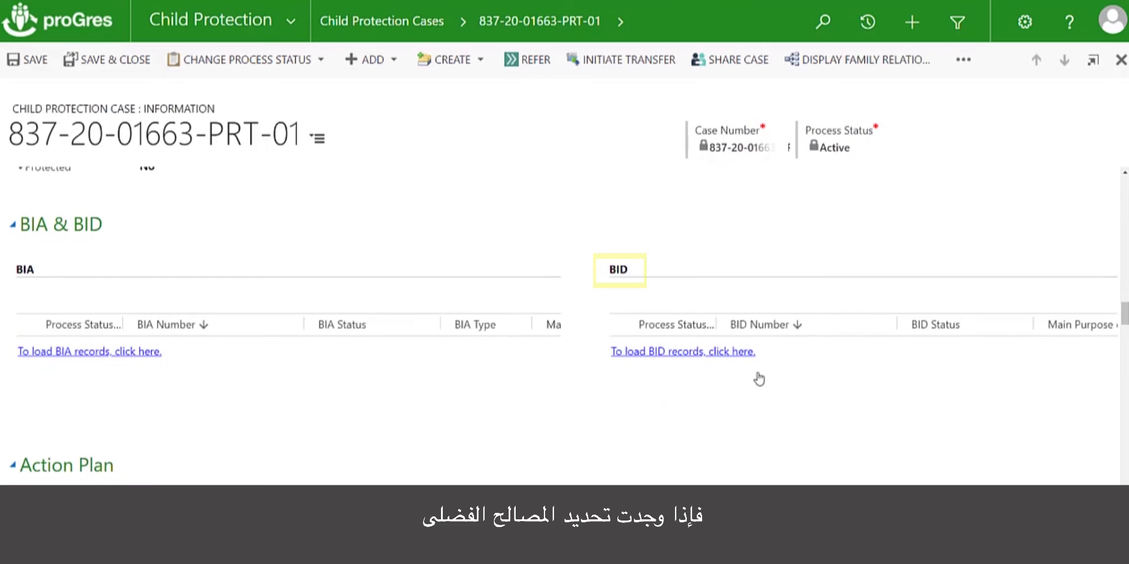
{"action": "left_click", "coordinate": [710, 356]}
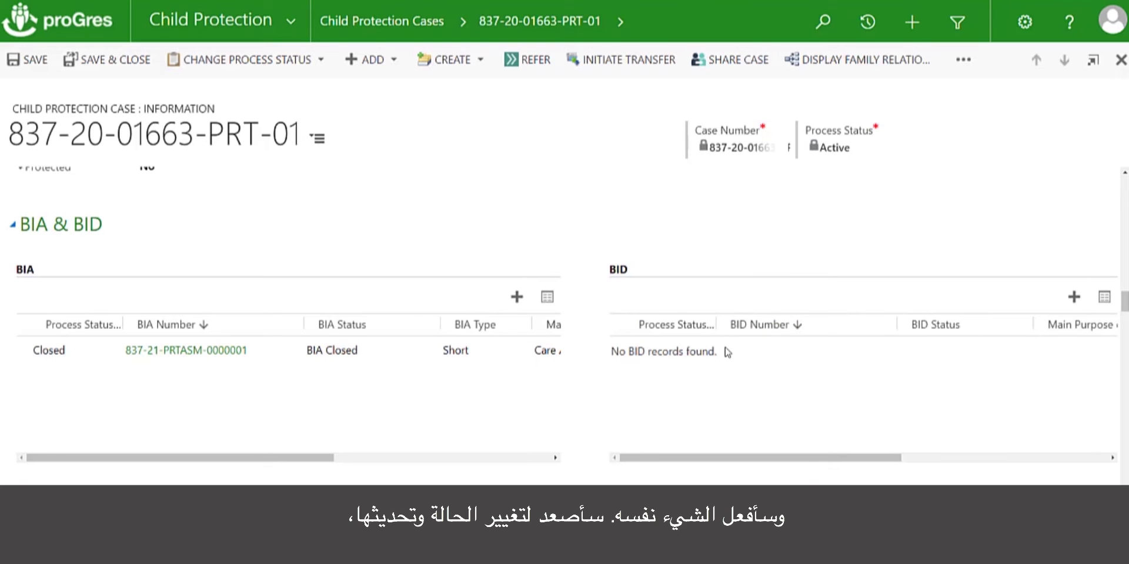
{"action": "scroll", "coordinate": [728, 352], "scroll_direction": "down", "scroll_amount": 10}
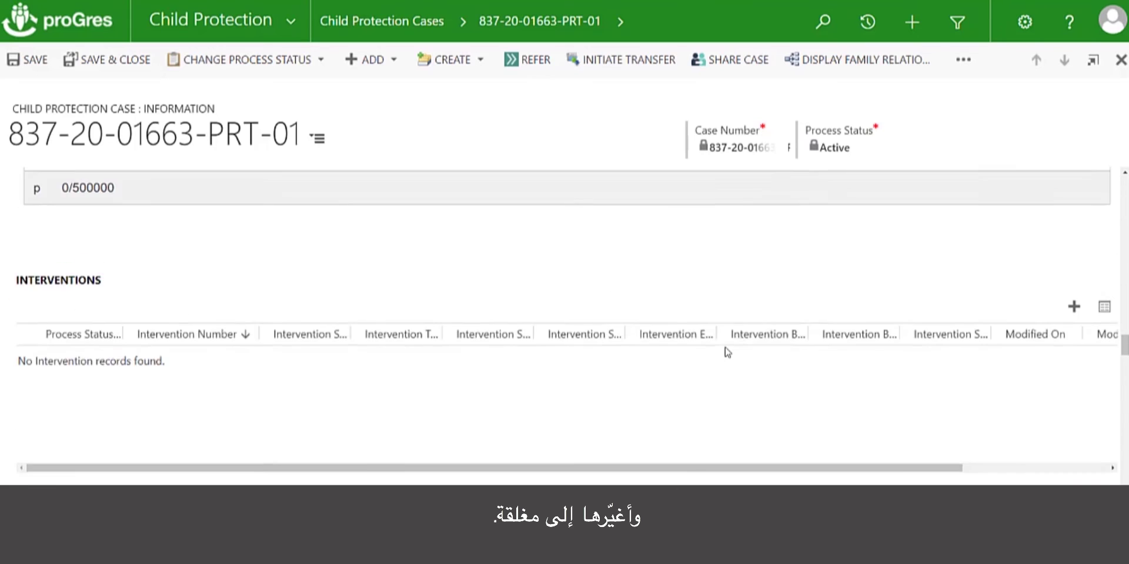
{"action": "scroll", "coordinate": [727, 351], "scroll_direction": "down", "scroll_amount": 1}
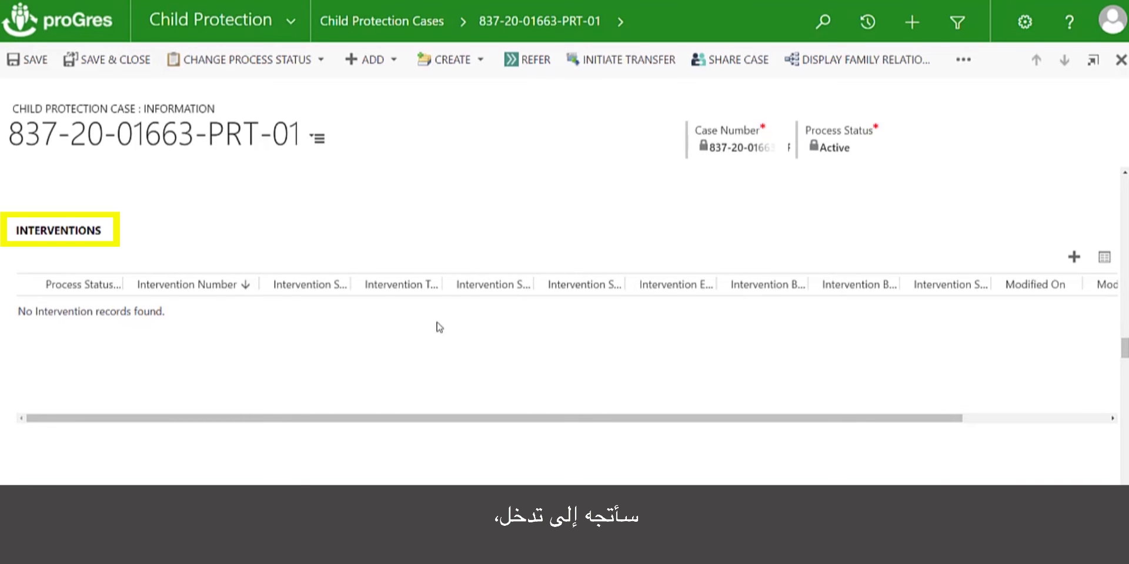
{"action": "scroll", "coordinate": [425, 327], "scroll_direction": "down", "scroll_amount": 1}
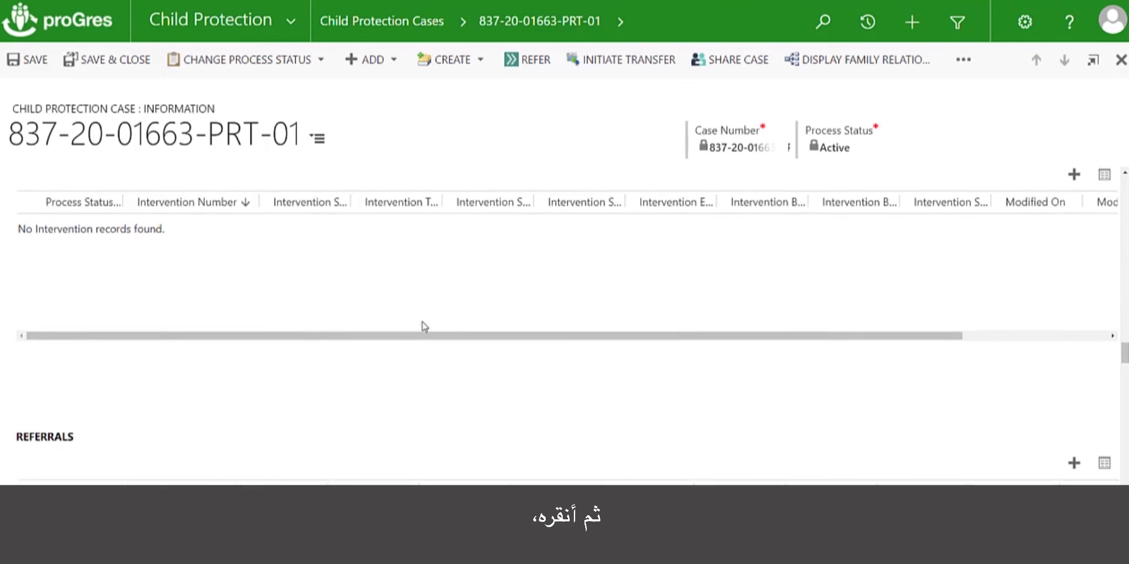
{"action": "scroll", "coordinate": [424, 327], "scroll_direction": "down", "scroll_amount": 2}
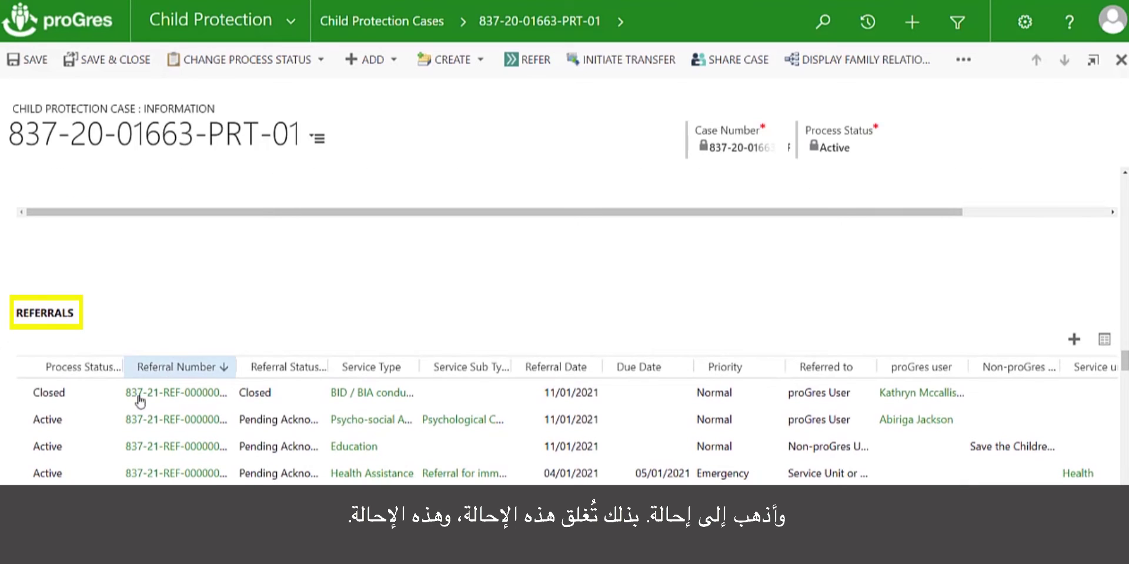
{"action": "left_click", "coordinate": [194, 421]}
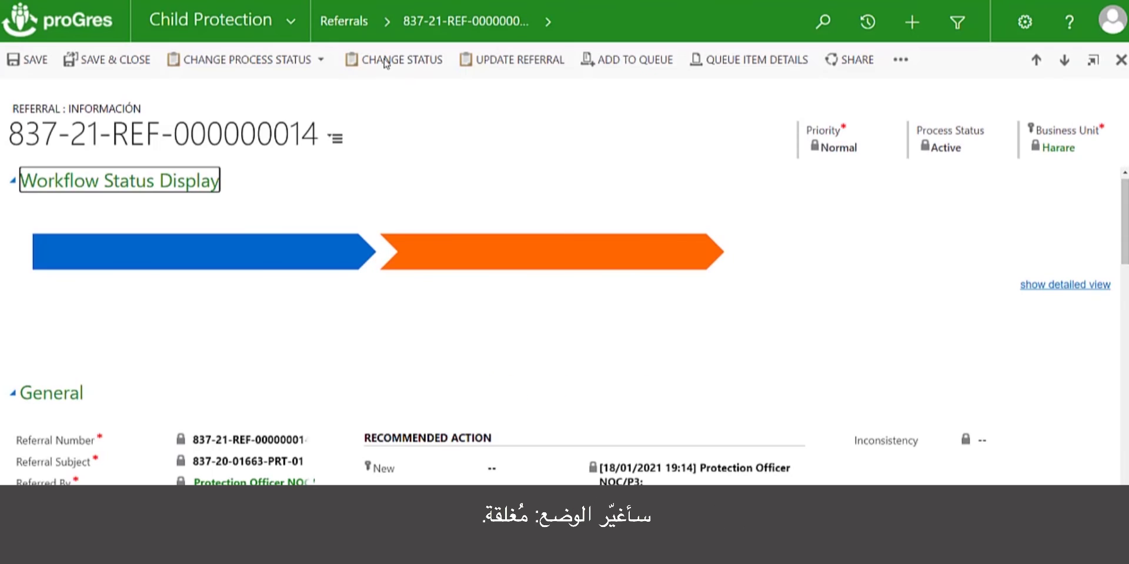
{"action": "left_click", "coordinate": [385, 61]}
{"action": "left_click", "coordinate": [505, 134]}
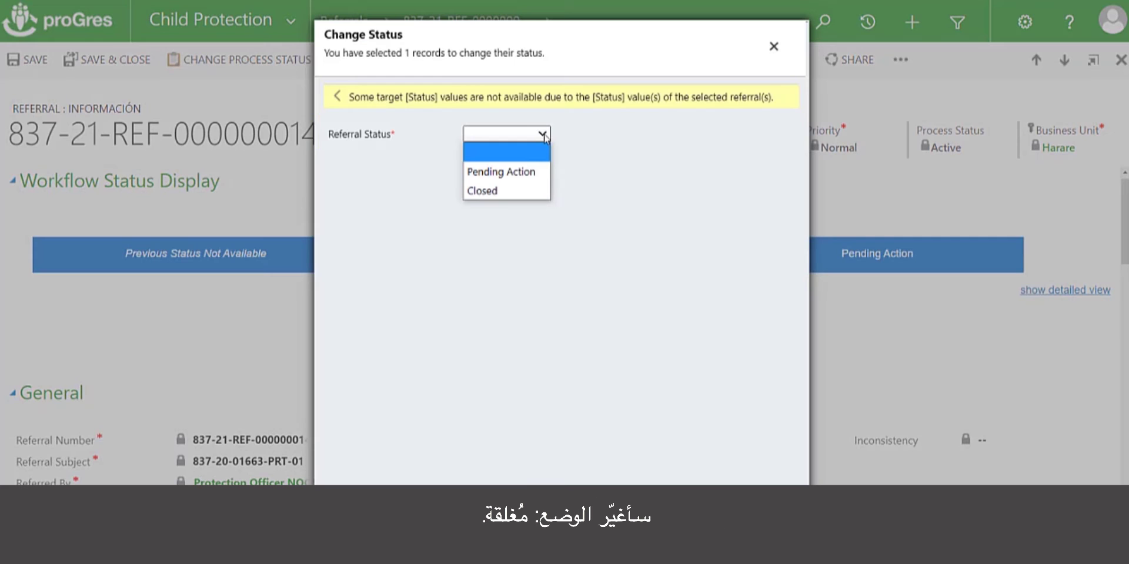
{"action": "left_click", "coordinate": [516, 189]}
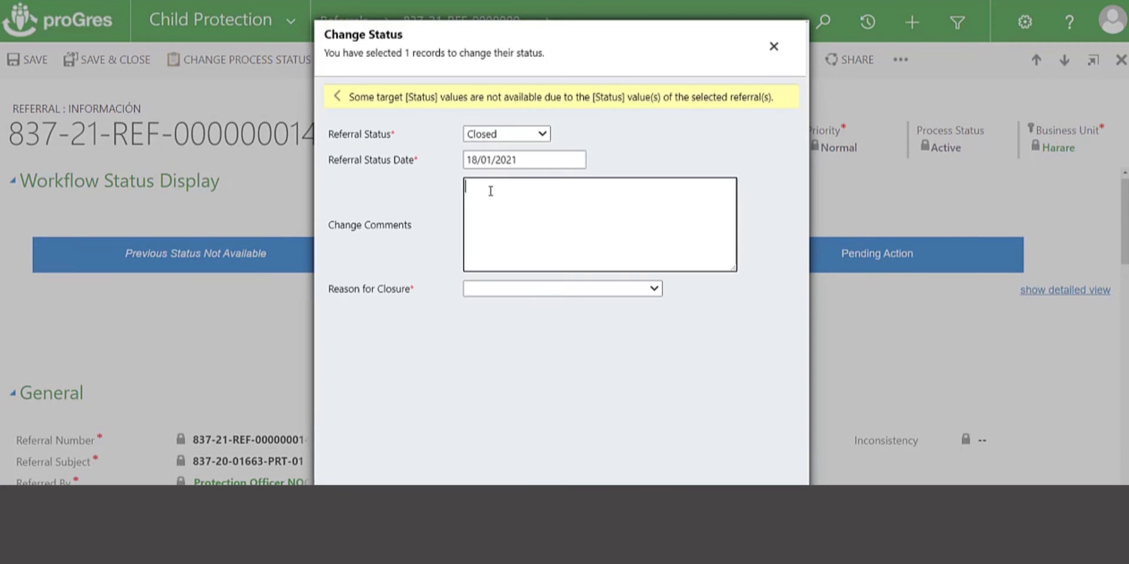
{"action": "left_click", "coordinate": [515, 288]}
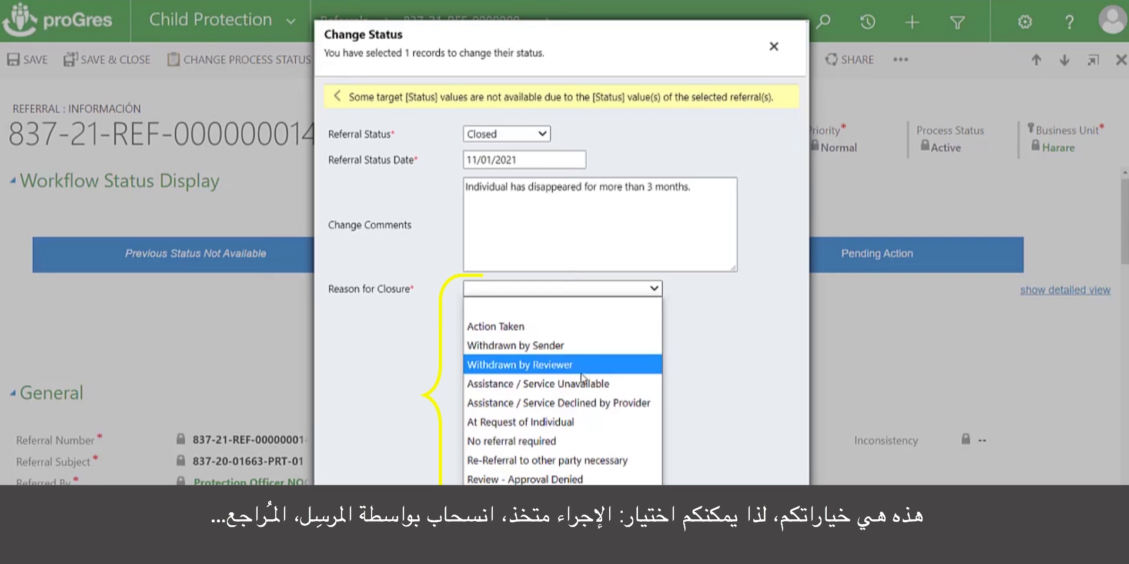
{"action": "left_click", "coordinate": [567, 347]}
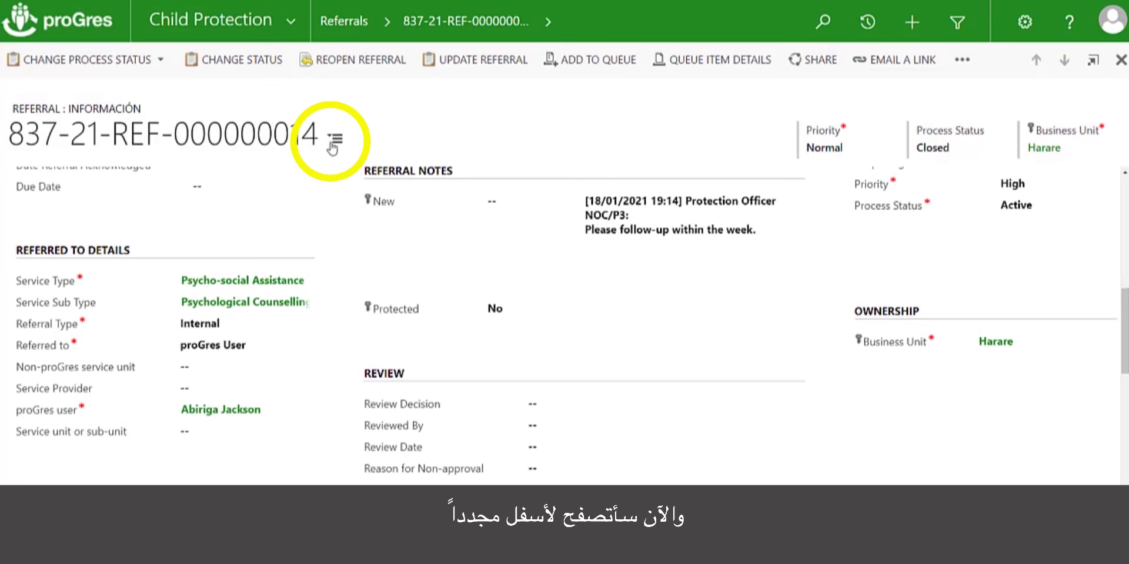
Open the active Education referral from the referral sections list
{"action": "left_click", "coordinate": [333, 142]}
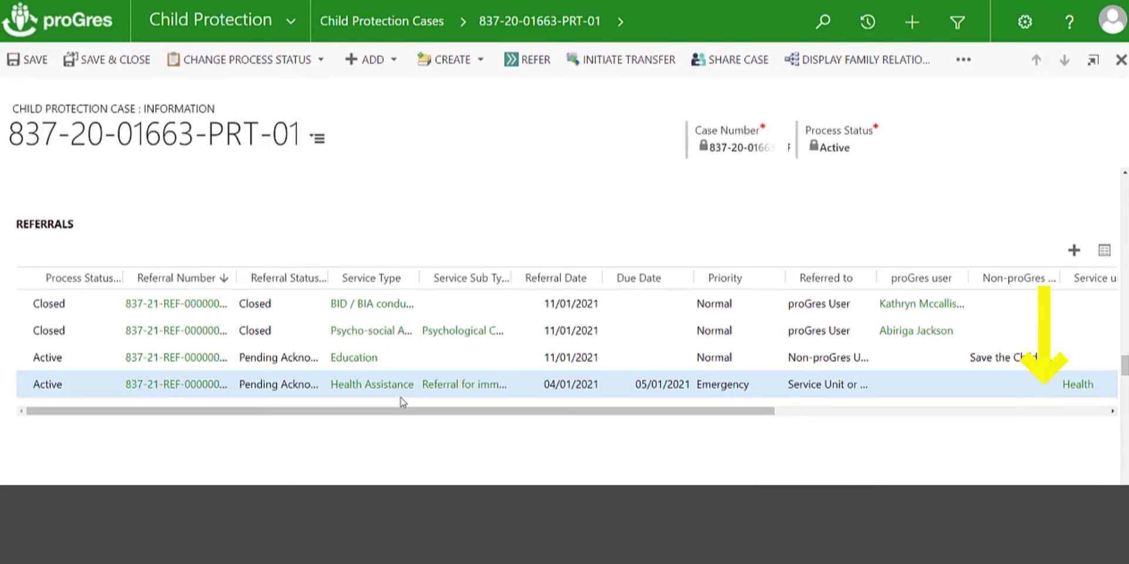
{"action": "scroll", "coordinate": [206, 332], "scroll_direction": "down", "scroll_amount": 1}
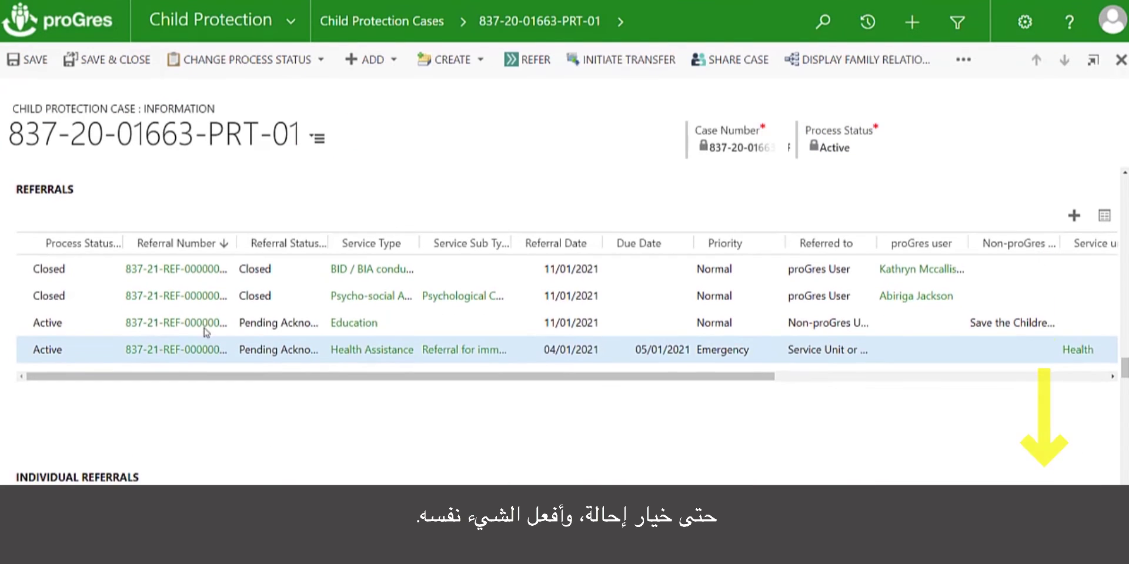
{"action": "left_click", "coordinate": [182, 324]}
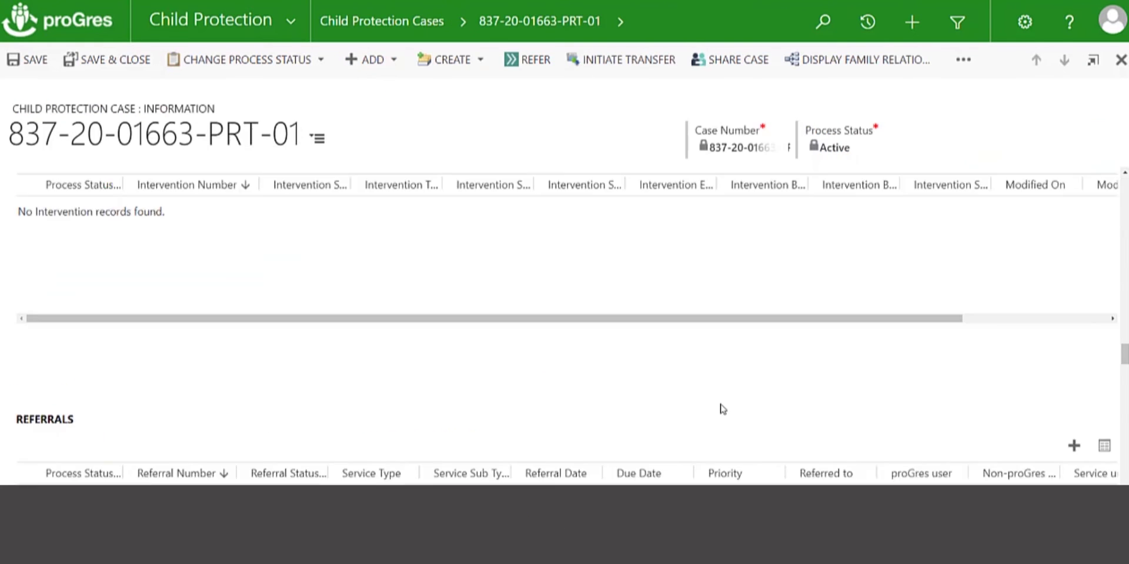
{"action": "scroll", "coordinate": [718, 408], "scroll_direction": "down", "scroll_amount": 5}
{"action": "scroll", "coordinate": [718, 408], "scroll_direction": "up", "scroll_amount": 4}
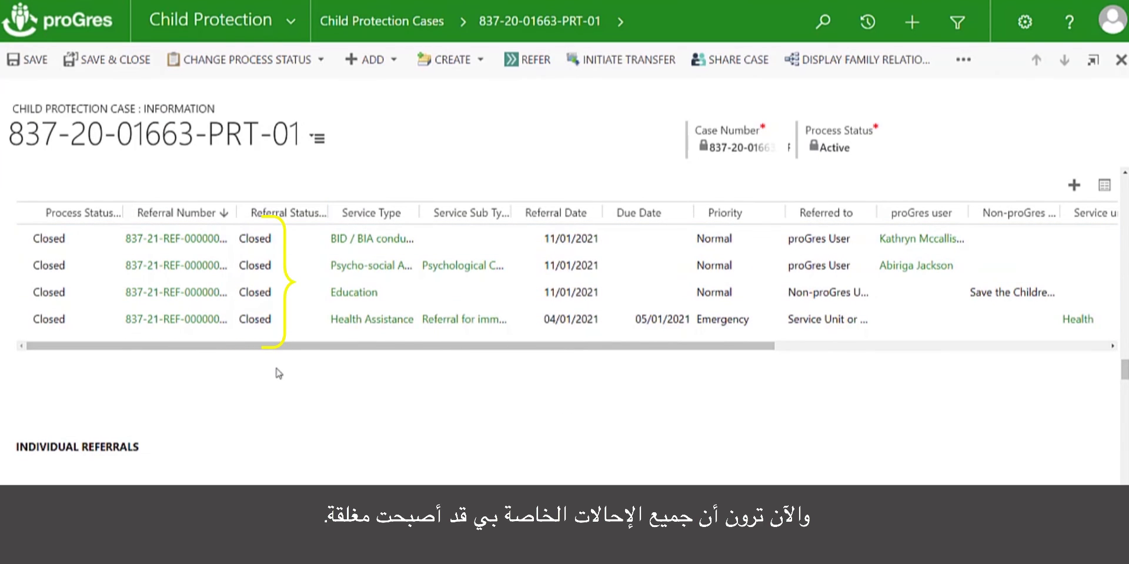
{"action": "scroll", "coordinate": [276, 372], "scroll_direction": "down", "scroll_amount": 2}
{"action": "scroll", "coordinate": [279, 375], "scroll_direction": "down", "scroll_amount": 5}
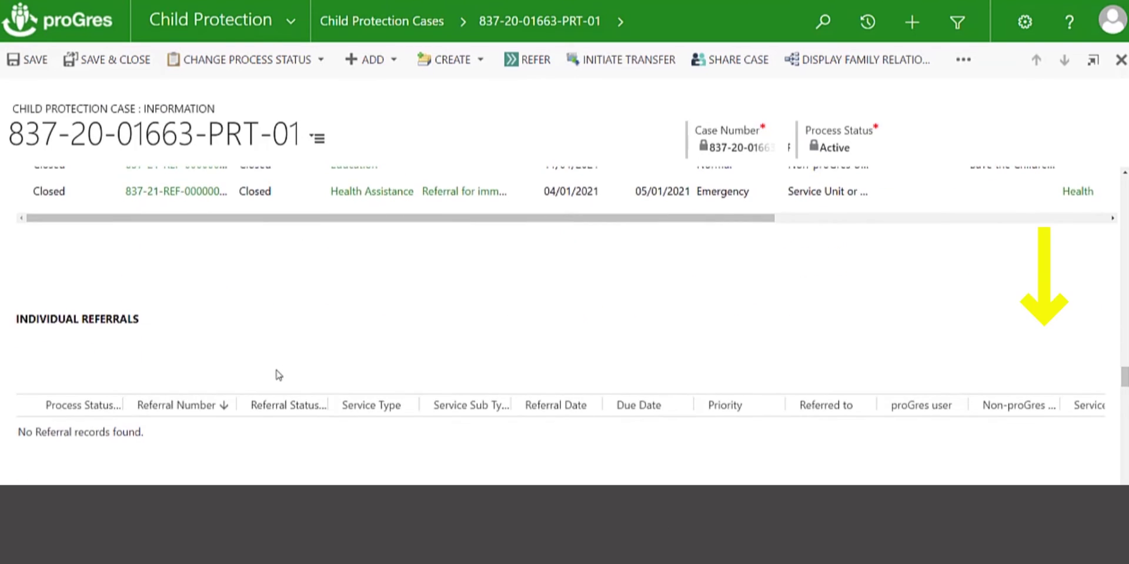
{"action": "scroll", "coordinate": [279, 375], "scroll_direction": "up", "scroll_amount": 2}
{"action": "scroll", "coordinate": [279, 376], "scroll_direction": "up", "scroll_amount": 2}
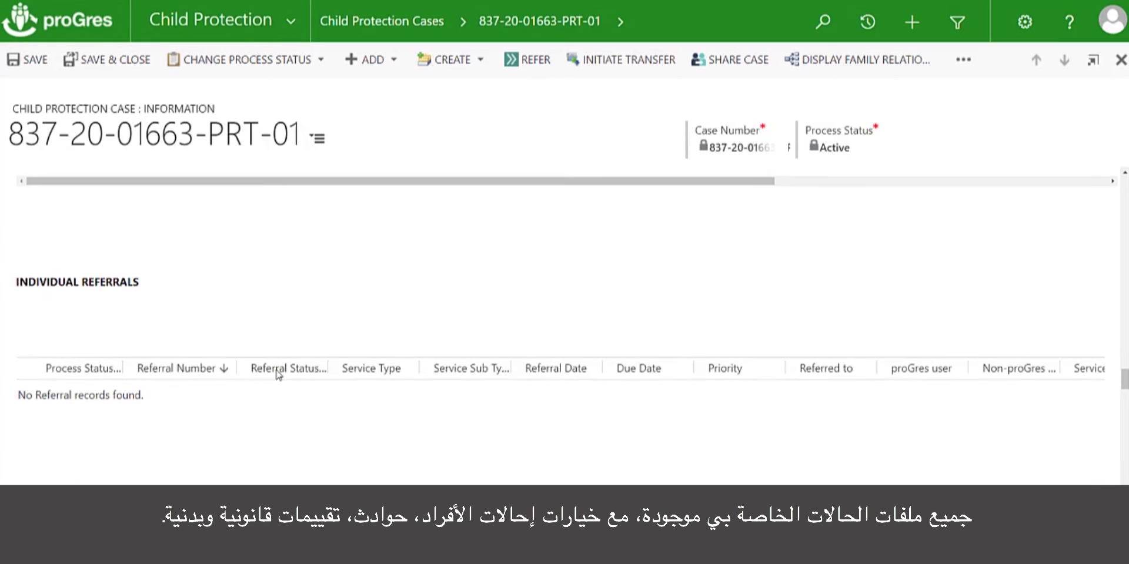
{"action": "scroll", "coordinate": [347, 412], "scroll_direction": "down", "scroll_amount": 1}
{"action": "scroll", "coordinate": [344, 429], "scroll_direction": "down", "scroll_amount": 4}
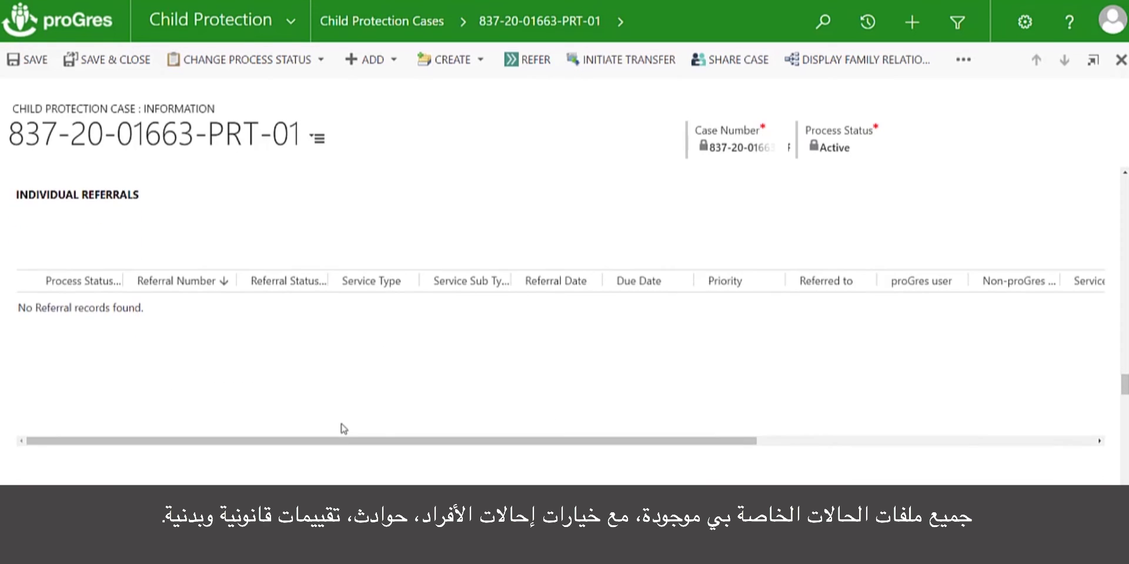
{"action": "scroll", "coordinate": [333, 415], "scroll_direction": "down", "scroll_amount": 1}
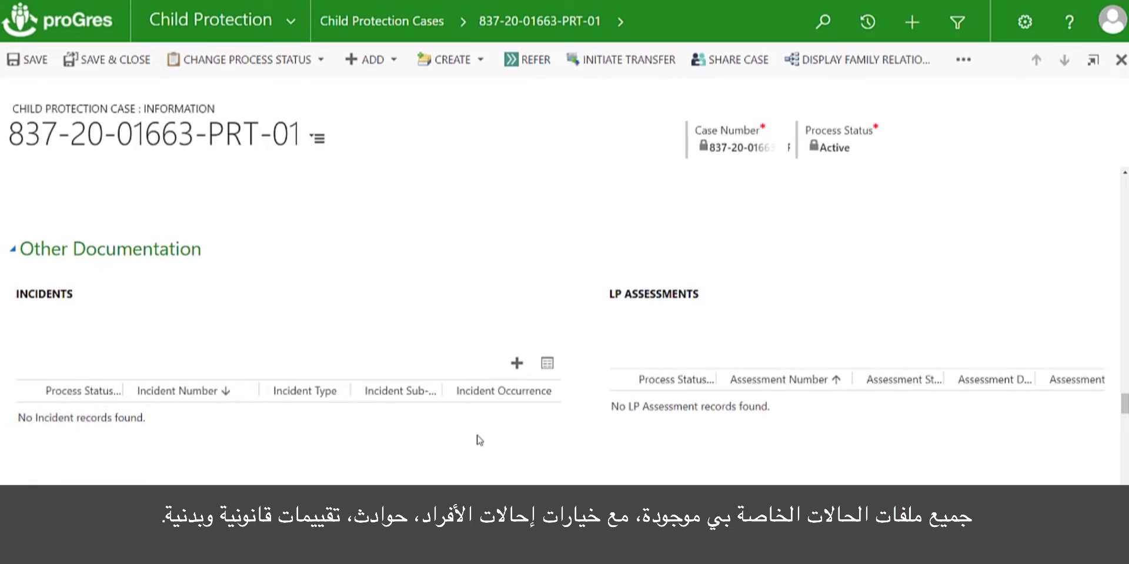
{"action": "scroll", "coordinate": [464, 420], "scroll_direction": "down", "scroll_amount": 3}
{"action": "scroll", "coordinate": [466, 422], "scroll_direction": "down", "scroll_amount": 6}
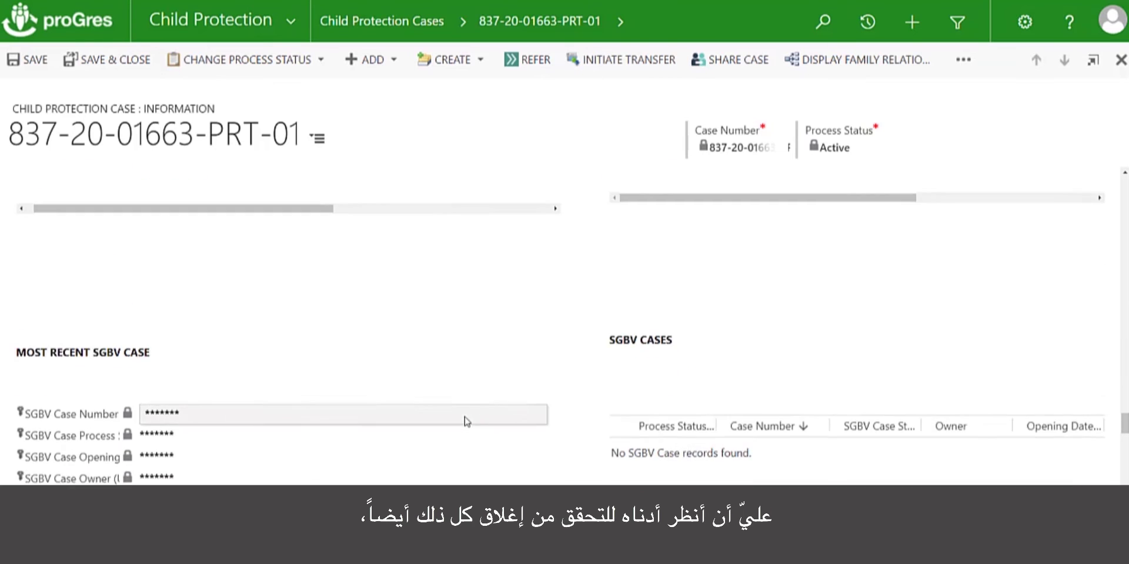
{"action": "scroll", "coordinate": [466, 421], "scroll_direction": "down", "scroll_amount": 6}
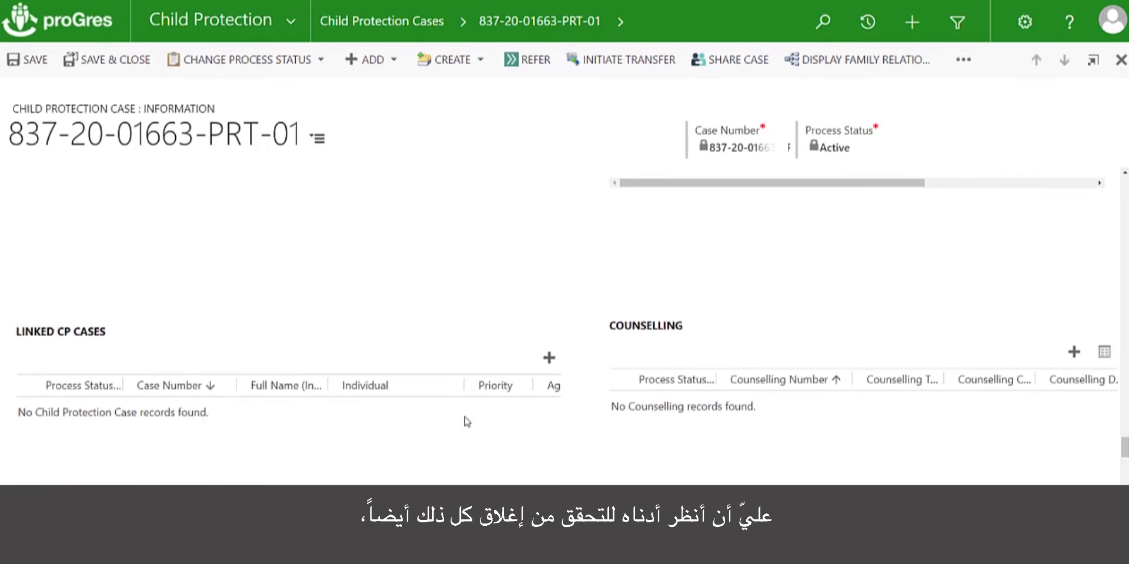
{"action": "scroll", "coordinate": [466, 421], "scroll_direction": "down", "scroll_amount": 5}
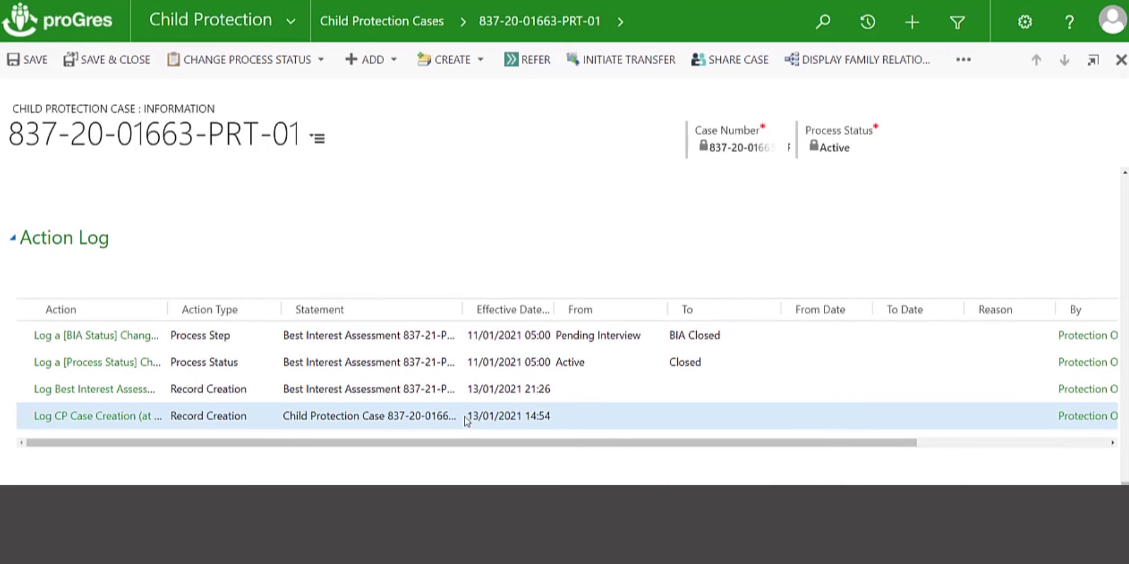
{"action": "scroll", "coordinate": [467, 421], "scroll_direction": "up", "scroll_amount": 10}
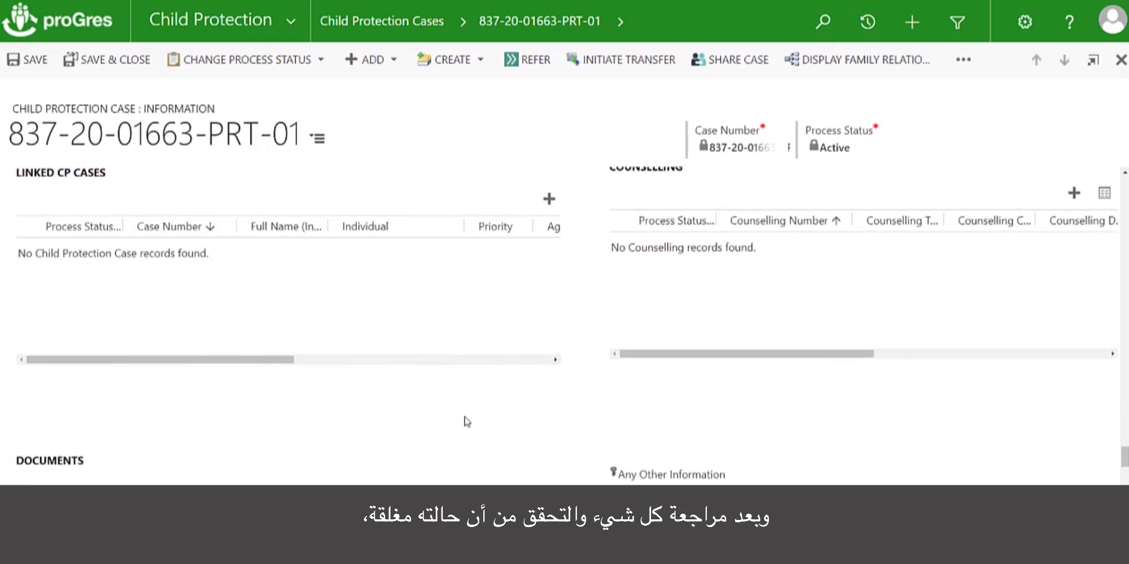
{"action": "scroll", "coordinate": [466, 422], "scroll_direction": "up", "scroll_amount": 10}
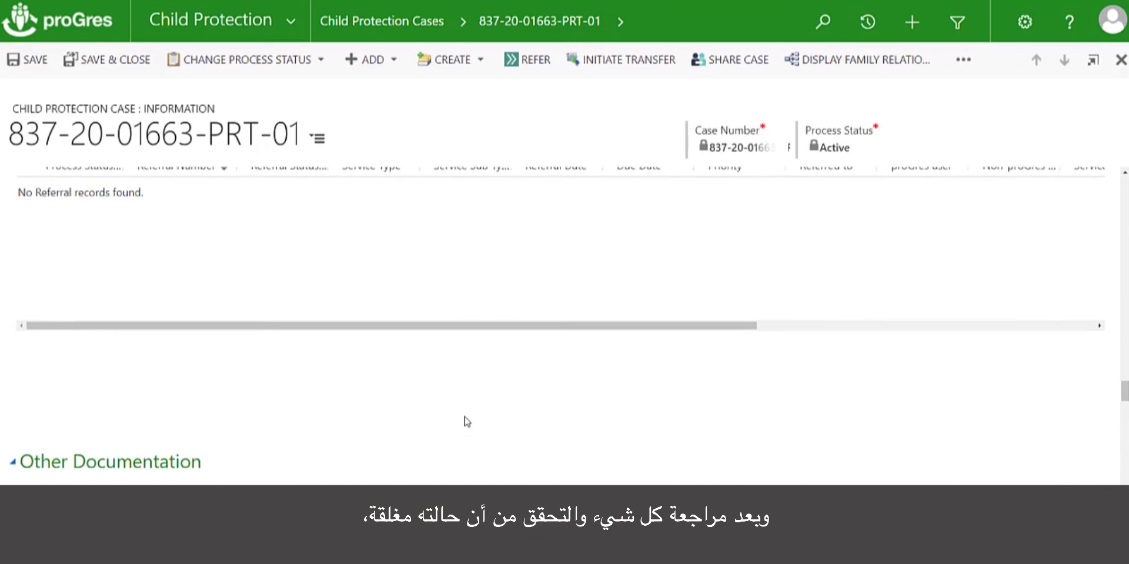
{"action": "scroll", "coordinate": [466, 421], "scroll_direction": "up", "scroll_amount": 10}
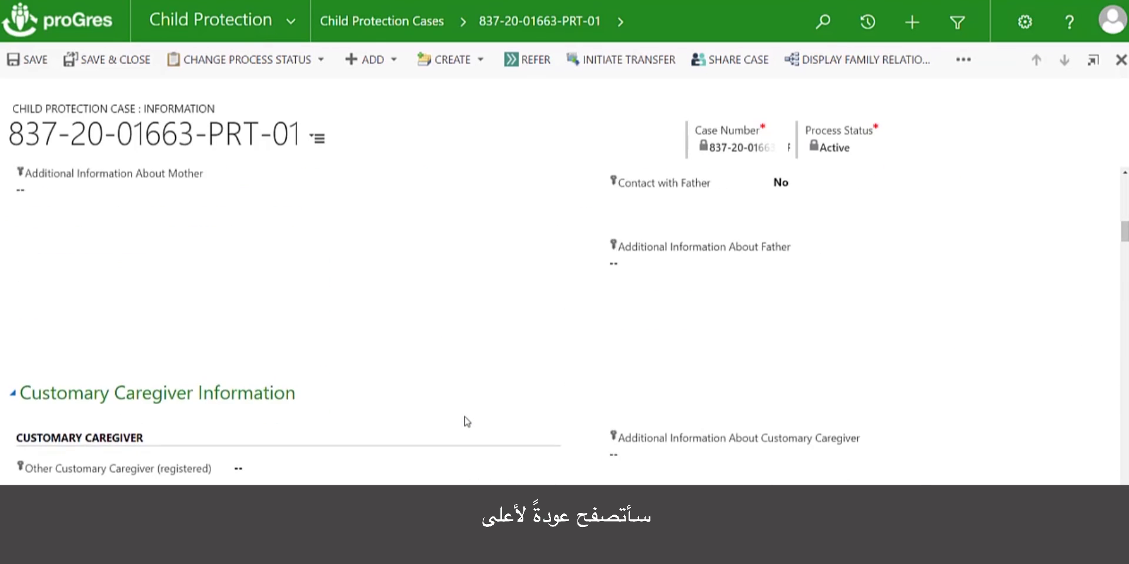
Close the case with change reason Not Reachable and paste the disappearance comment
{"action": "left_click", "coordinate": [324, 61]}
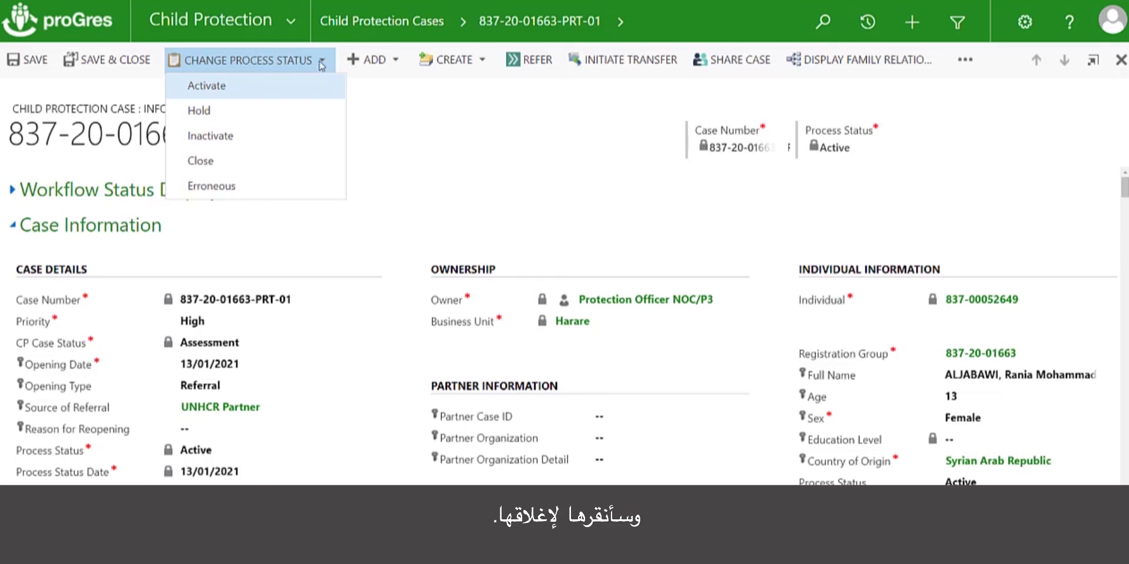
{"action": "left_click", "coordinate": [224, 169]}
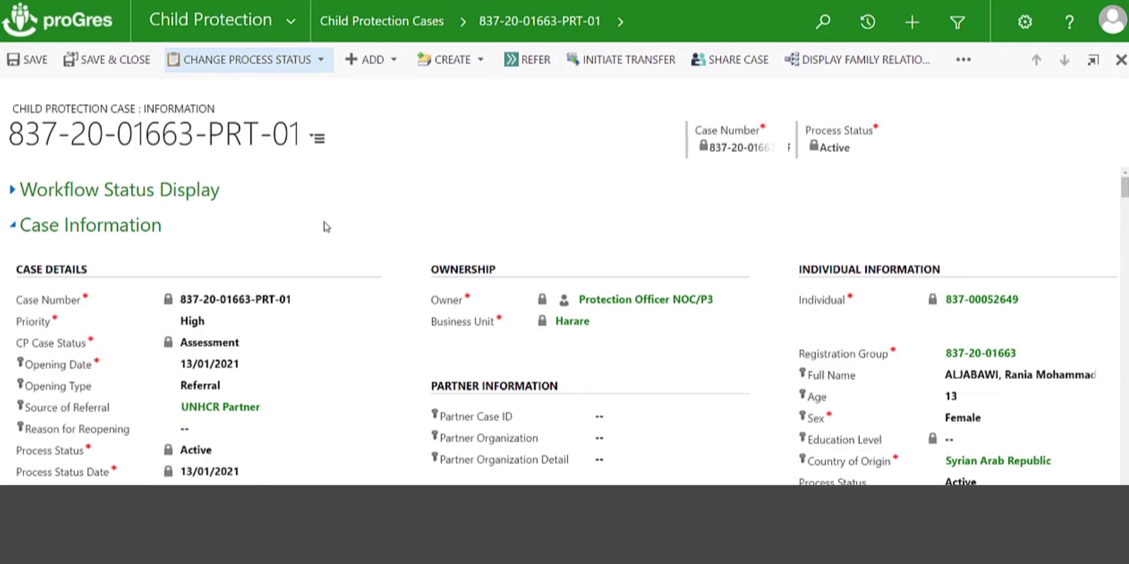
{"action": "left_click", "coordinate": [501, 250]}
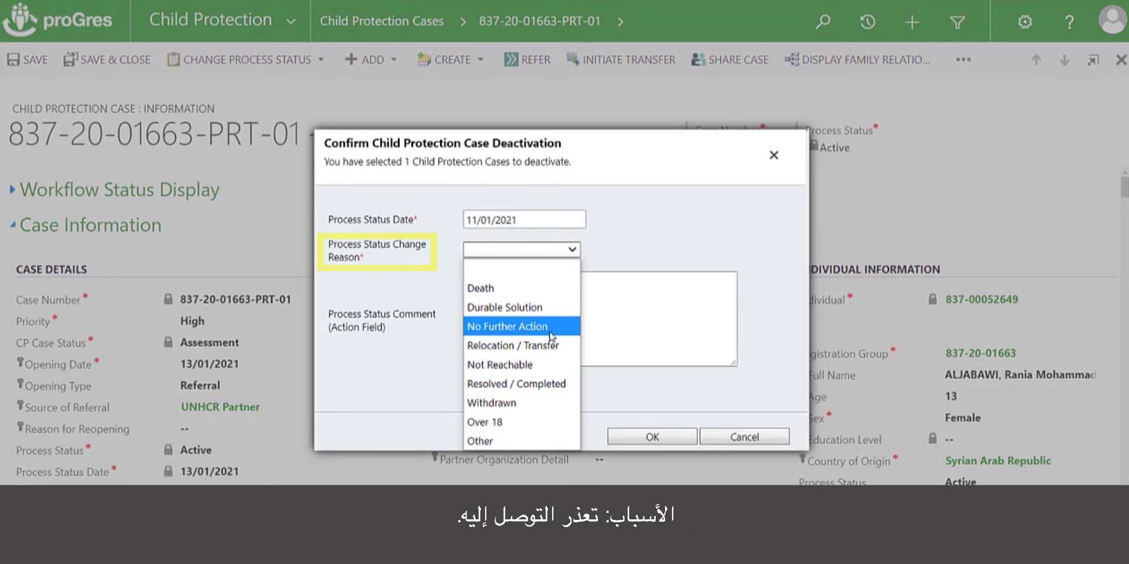
{"action": "left_click", "coordinate": [547, 367]}
{"action": "left_click", "coordinate": [516, 305]}
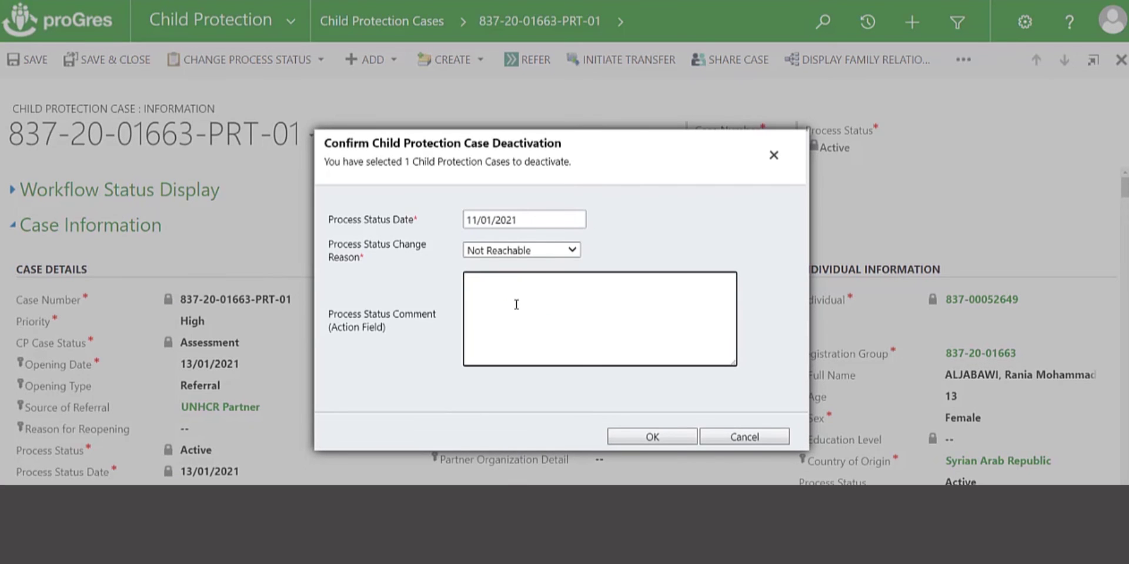
{"action": "type", "text": "Individual has disappeared for more than 3 months."}
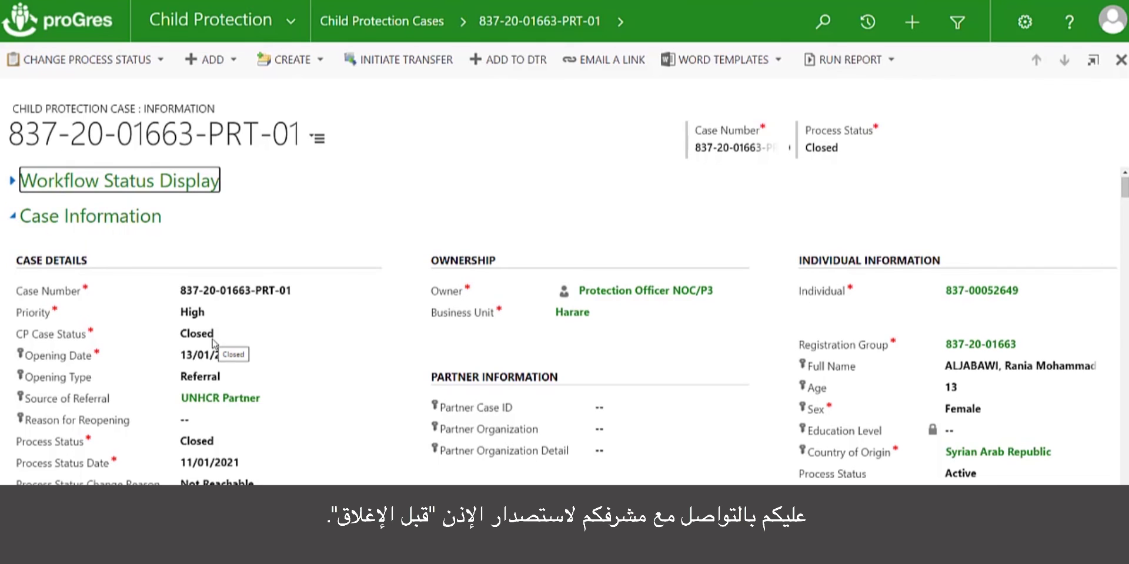
{"action": "scroll", "coordinate": [235, 373], "scroll_direction": "down", "scroll_amount": 10}
{"action": "scroll", "coordinate": [235, 373], "scroll_direction": "down", "scroll_amount": 10}
{"action": "scroll", "coordinate": [234, 373], "scroll_direction": "down", "scroll_amount": 10}
{"action": "scroll", "coordinate": [235, 373], "scroll_direction": "down", "scroll_amount": 10}
{"action": "scroll", "coordinate": [234, 373], "scroll_direction": "down", "scroll_amount": 10}
{"action": "scroll", "coordinate": [234, 373], "scroll_direction": "down", "scroll_amount": 10}
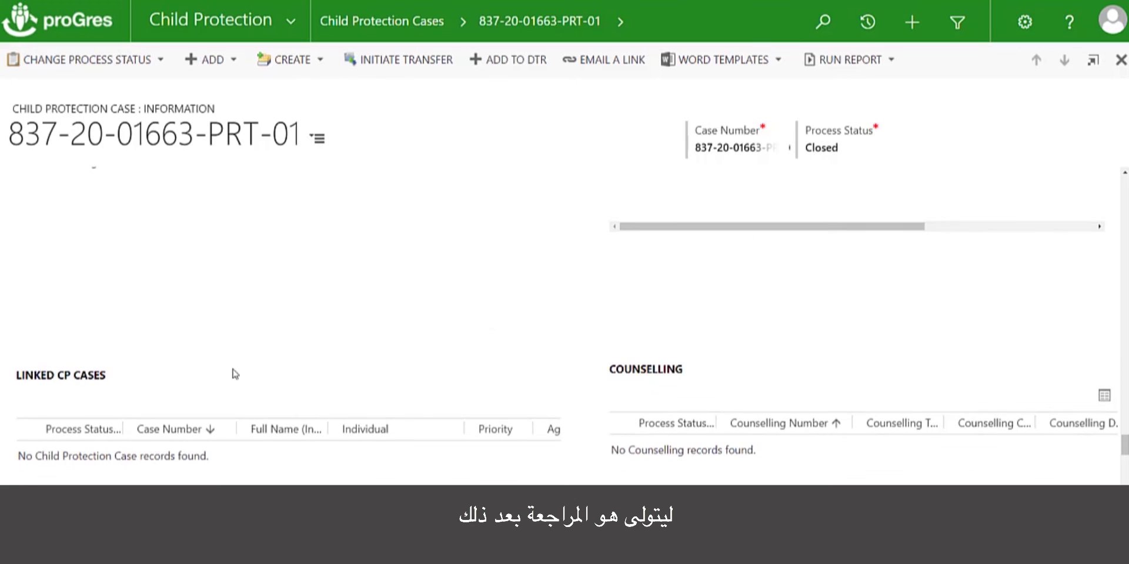
{"action": "scroll", "coordinate": [235, 373], "scroll_direction": "down", "scroll_amount": 8}
{"action": "scroll", "coordinate": [235, 373], "scroll_direction": "down", "scroll_amount": 6}
{"action": "scroll", "coordinate": [235, 372], "scroll_direction": "up", "scroll_amount": 8}
{"action": "scroll", "coordinate": [234, 372], "scroll_direction": "down", "scroll_amount": 8}
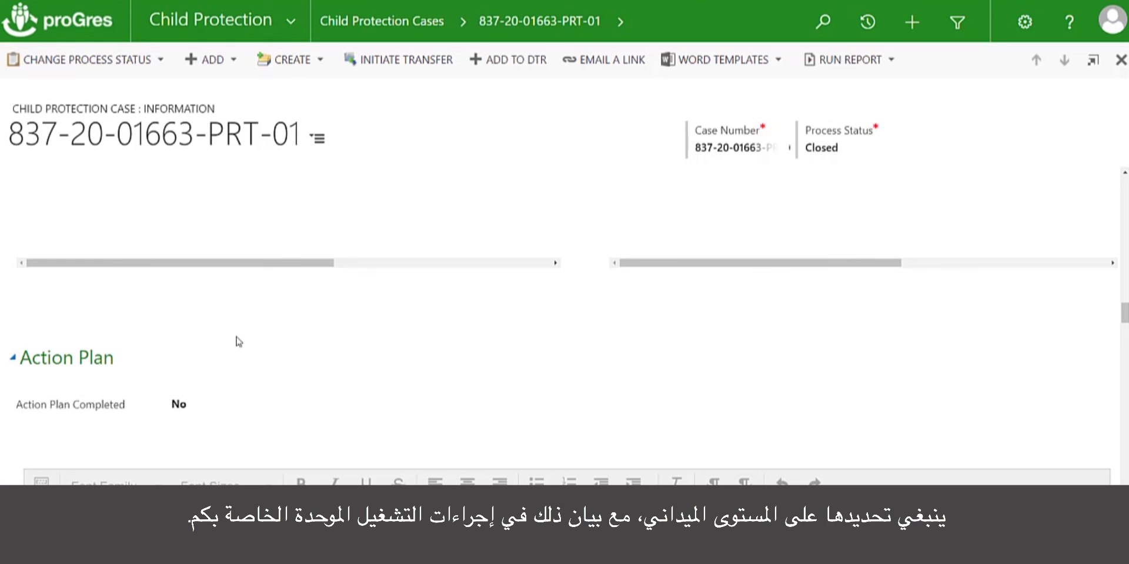
{"action": "scroll", "coordinate": [241, 361], "scroll_direction": "up", "scroll_amount": 15}
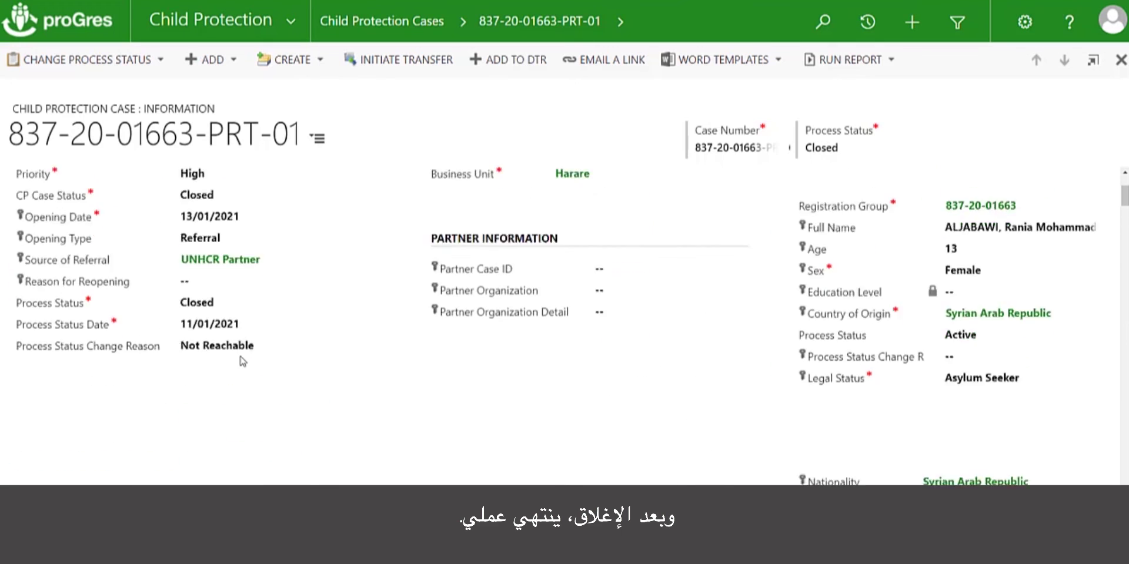
{"action": "scroll", "coordinate": [242, 361], "scroll_direction": "up", "scroll_amount": 3}
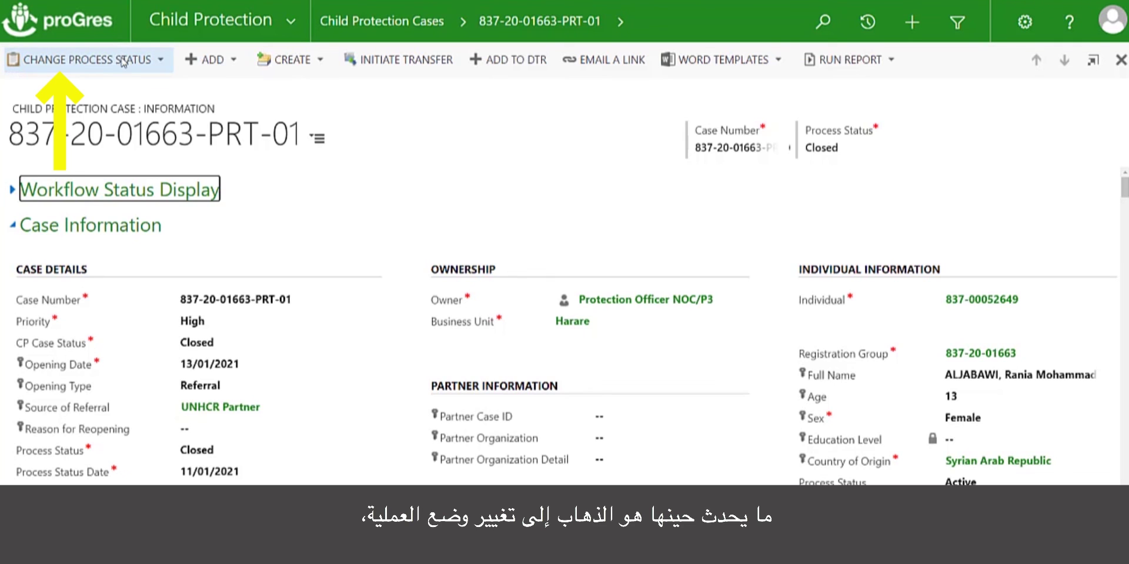
Activate the closed case and confirm the reactivation dated 18/01/2021
{"action": "left_click", "coordinate": [160, 63]}
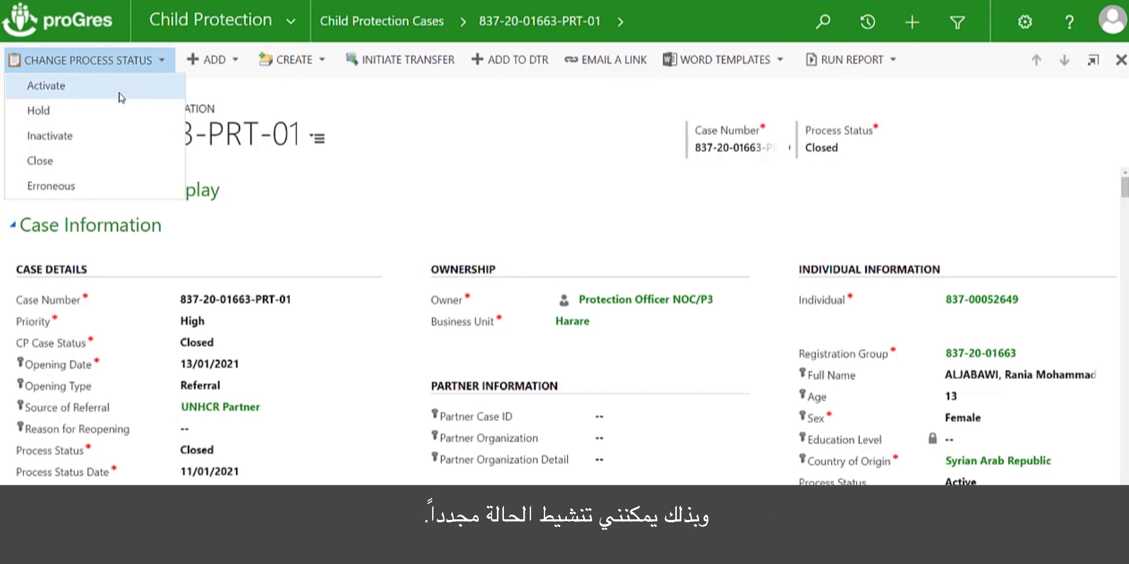
{"action": "left_click", "coordinate": [115, 86]}
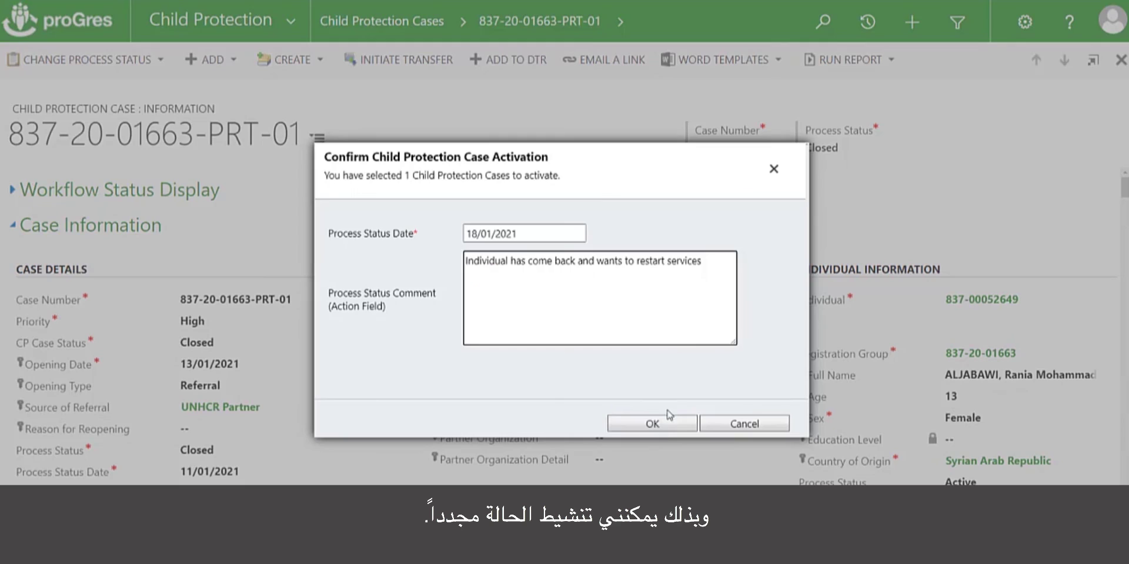
{"action": "left_click", "coordinate": [724, 423]}
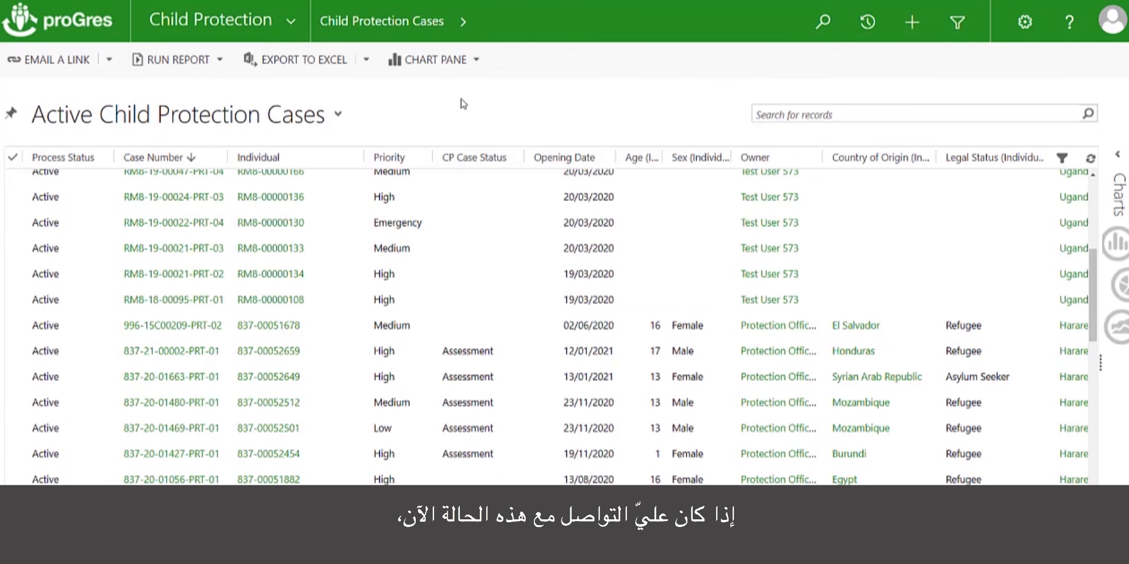
{"action": "scroll", "coordinate": [374, 179], "scroll_direction": "up", "scroll_amount": 5}
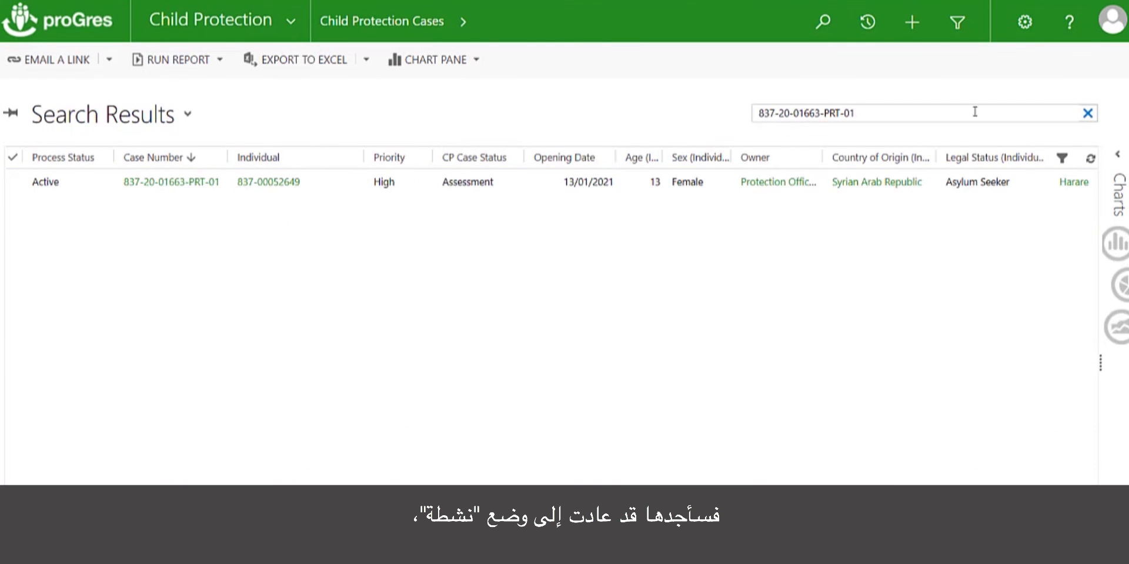
Enter 'client reappeared.' as the case's Reason for Reopening, then save and close
{"action": "left_click", "coordinate": [157, 187]}
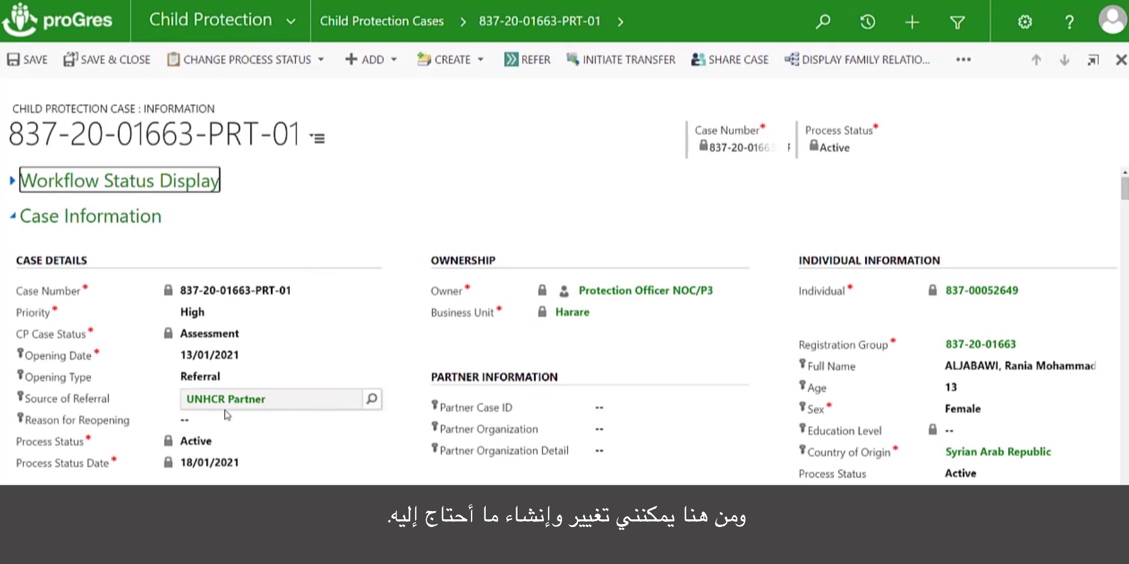
{"action": "left_click", "coordinate": [209, 421]}
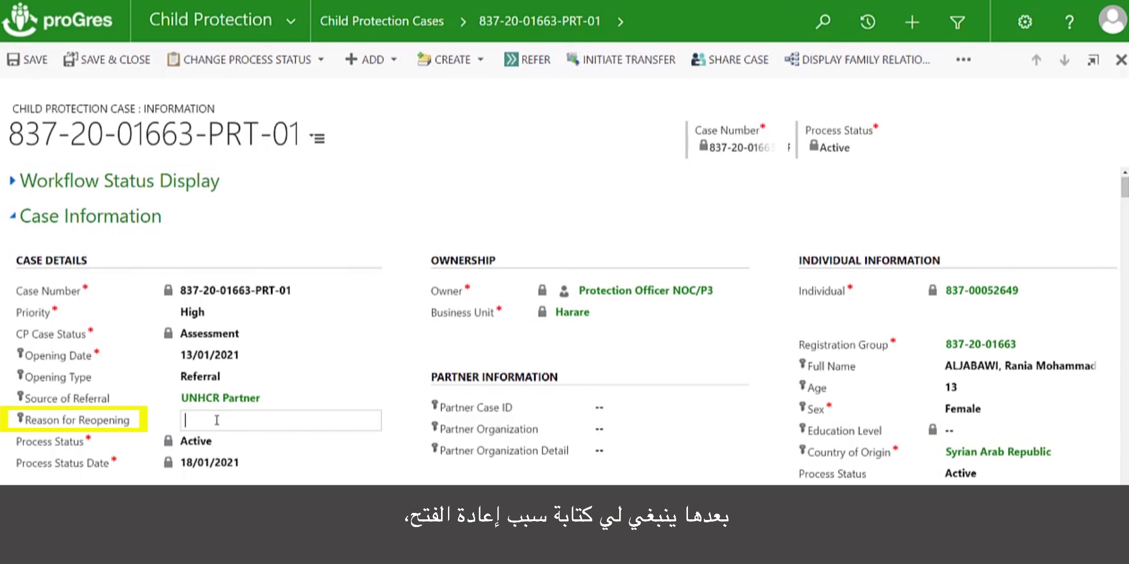
{"action": "type", "text": "client"}
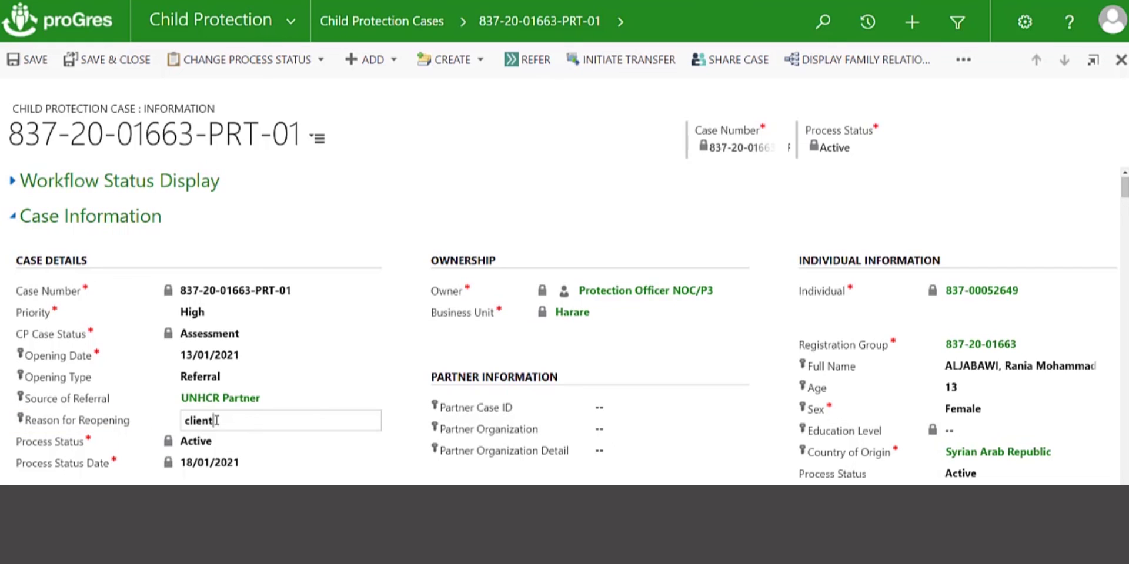
{"action": "type", "text": " reappeared."}
{"action": "left_click", "coordinate": [124, 63]}
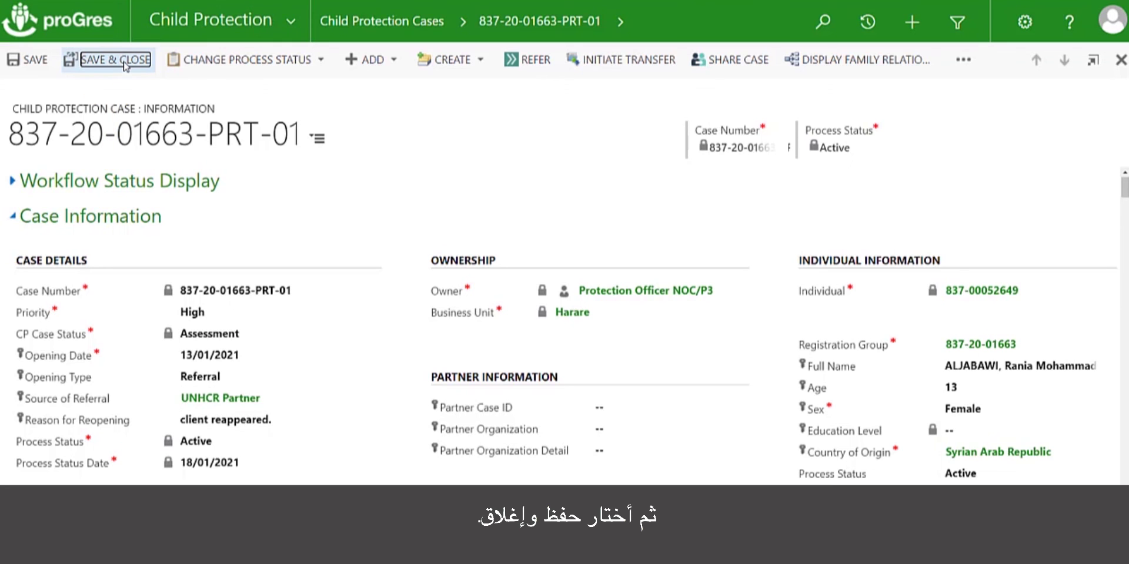